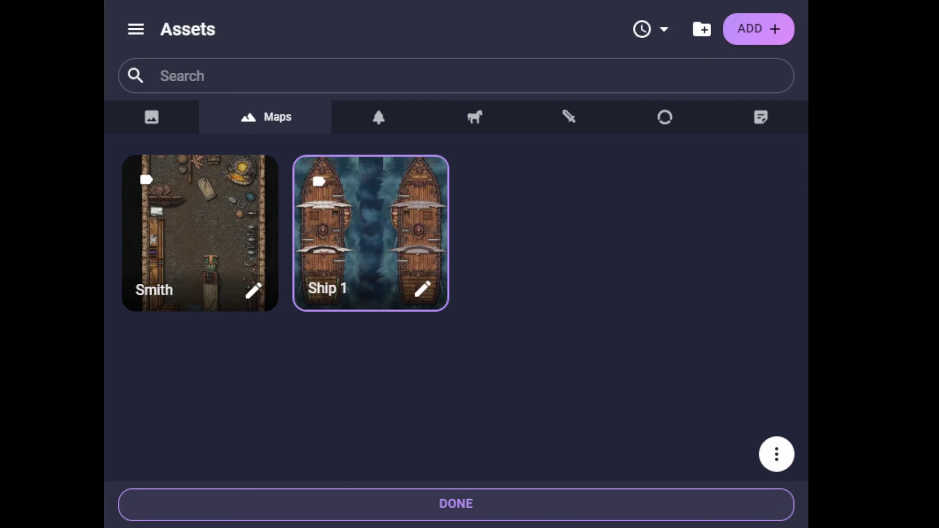
Step: Try to place the Ship 1 map directly in the empty room
left_click(455, 503)
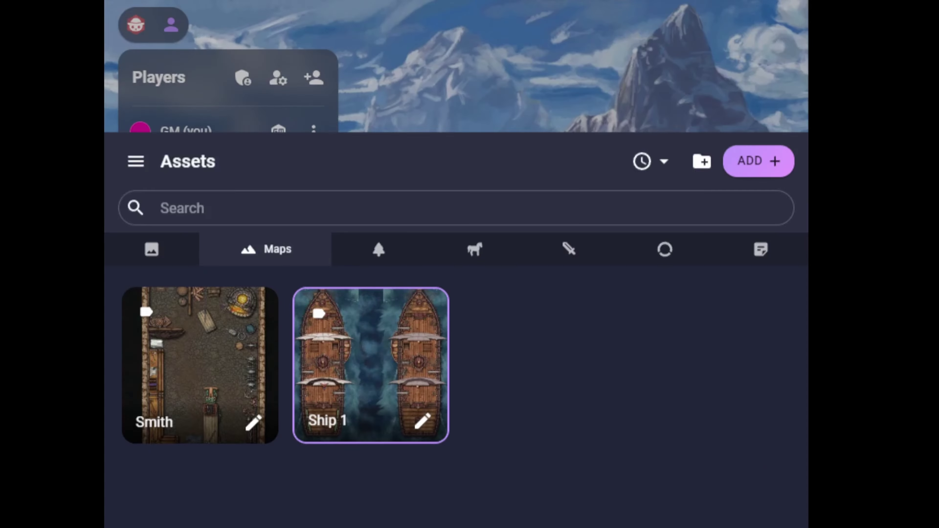
left_click(601, 503)
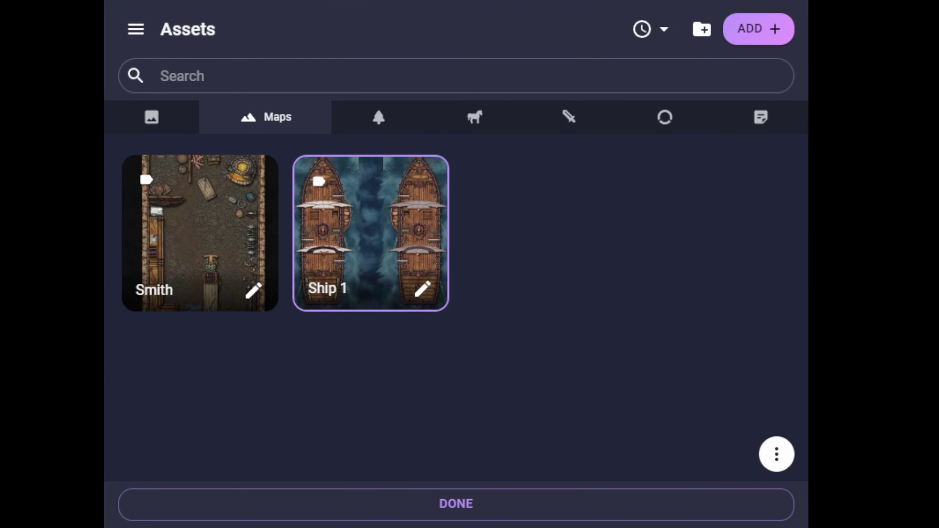
left_click(392, 503)
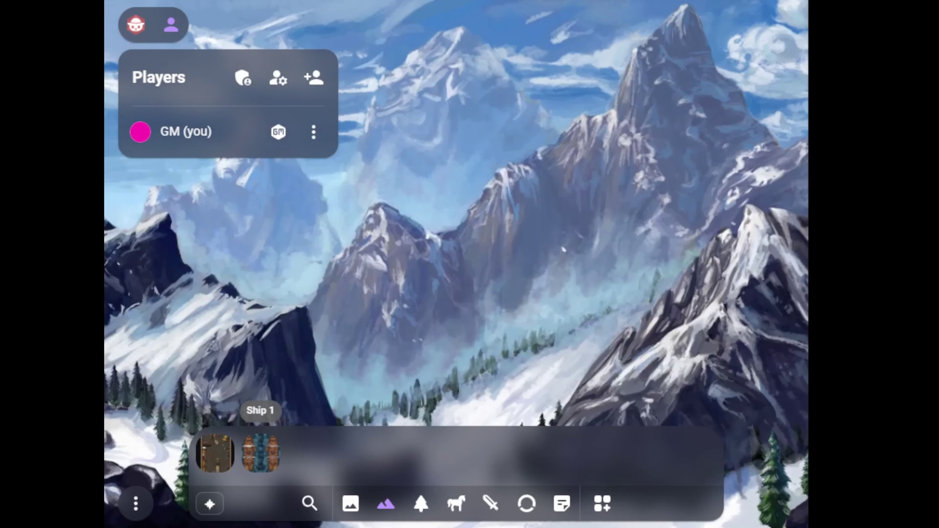
left_click_drag(260, 453, 392, 277)
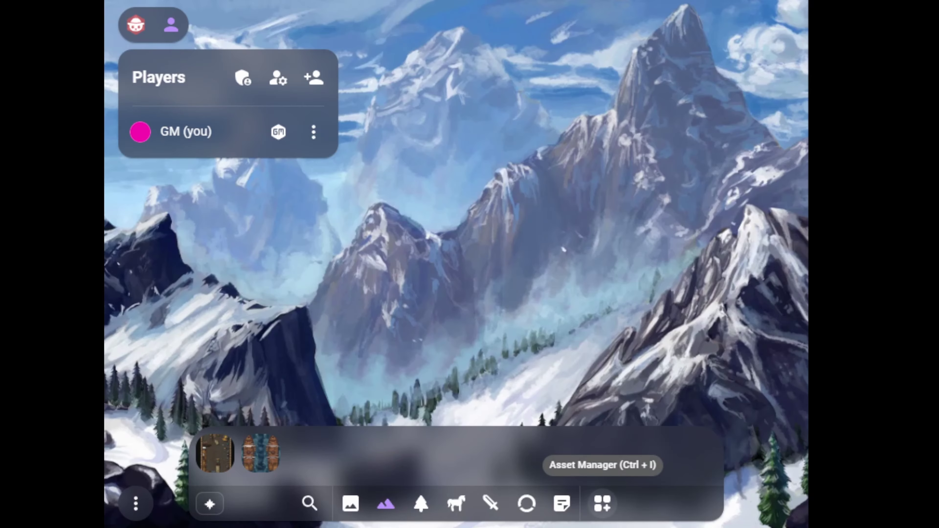
Step: Create a scene from the Ship 1 map asset
left_click(602, 504)
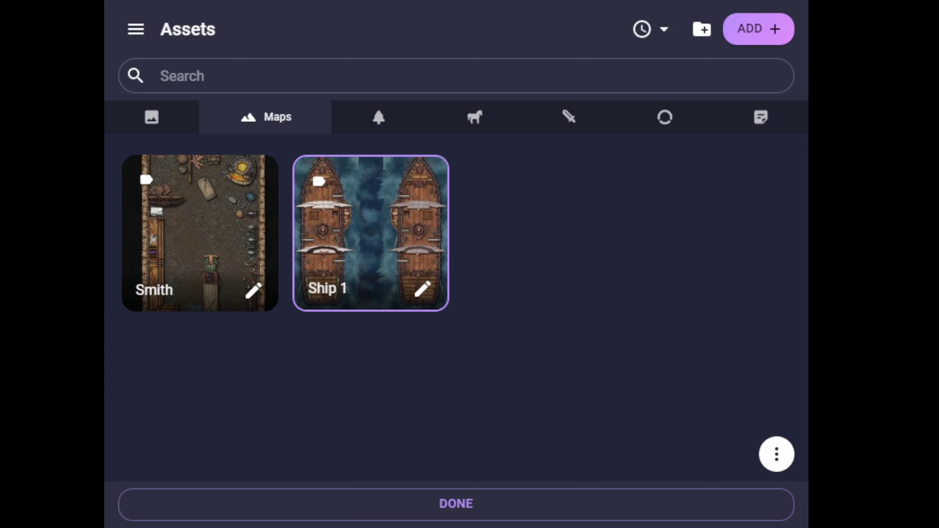
left_click(776, 454)
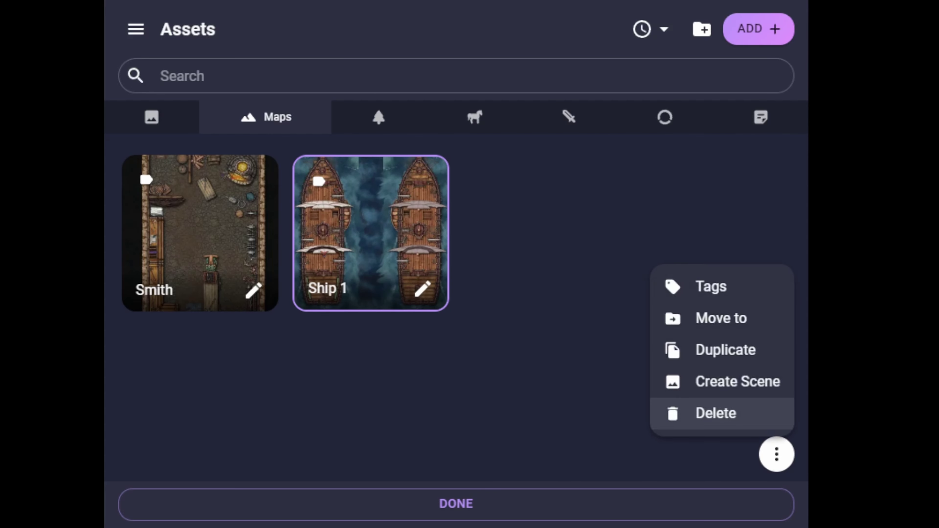
left_click(725, 381)
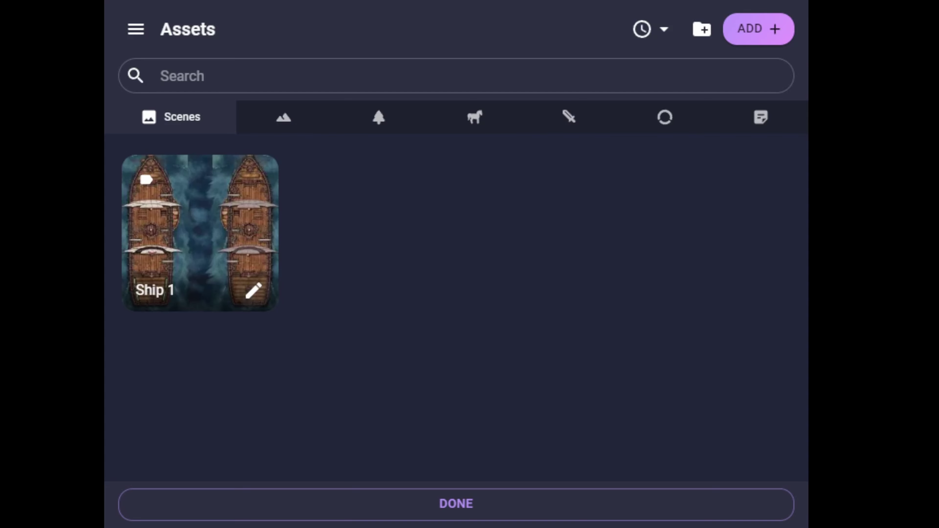
Step: Rename the new scene to "Ship 1 Team A" and open it in the room
left_click(253, 290)
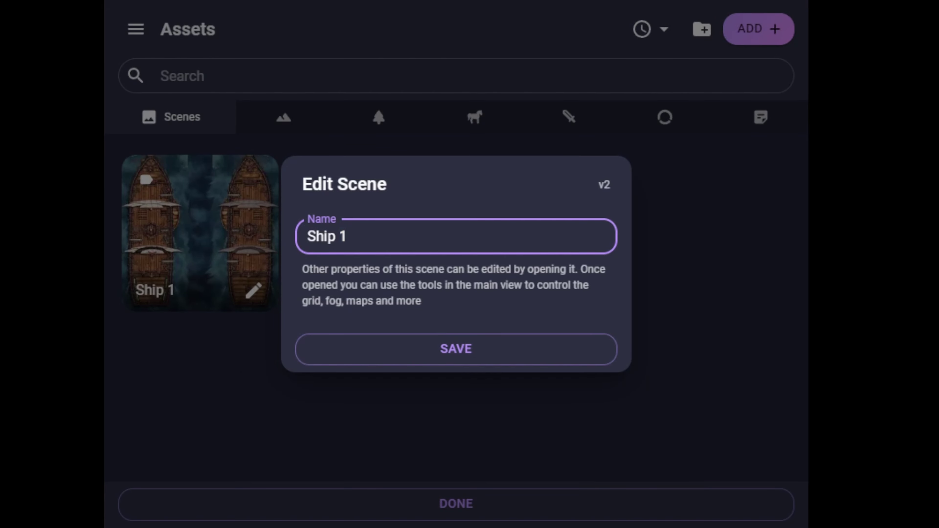
type("Team A")
key("Tab")
key("Return")
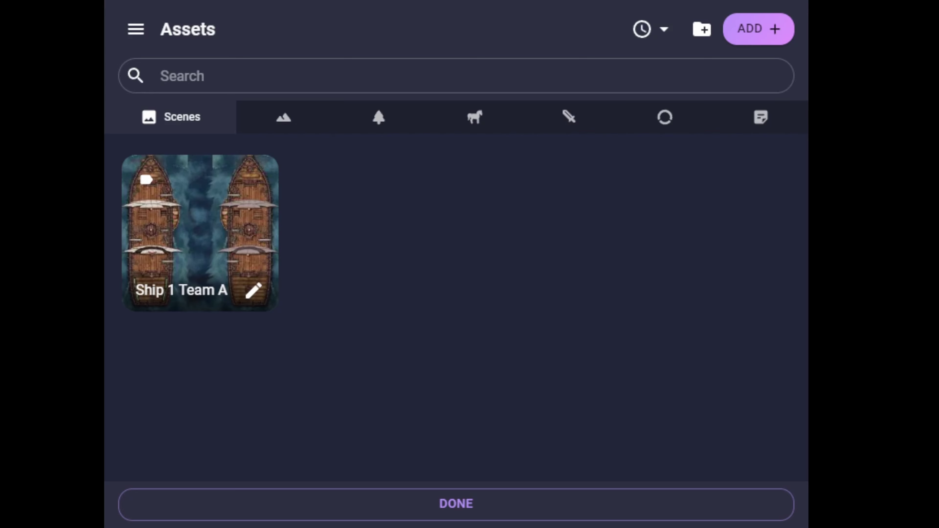
left_click(456, 504)
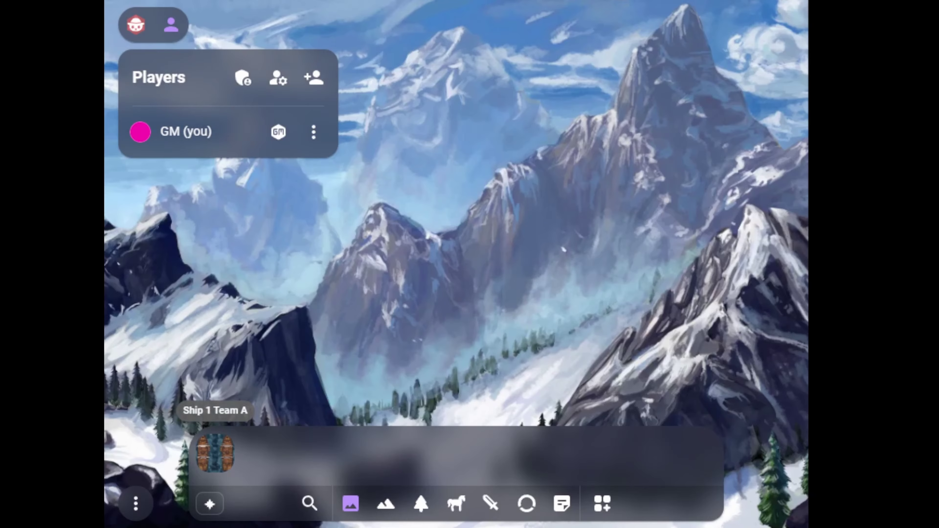
left_click_drag(215, 454, 407, 203)
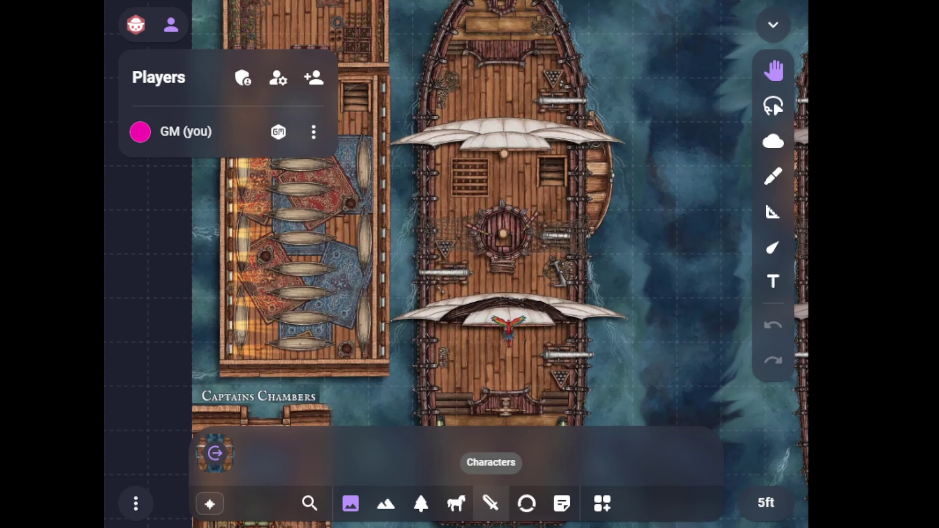
Step: Import the character token images, such as 65, Dc6 and Heroictoken 5, into the Characters assets at size 1x1
left_click(490, 503)
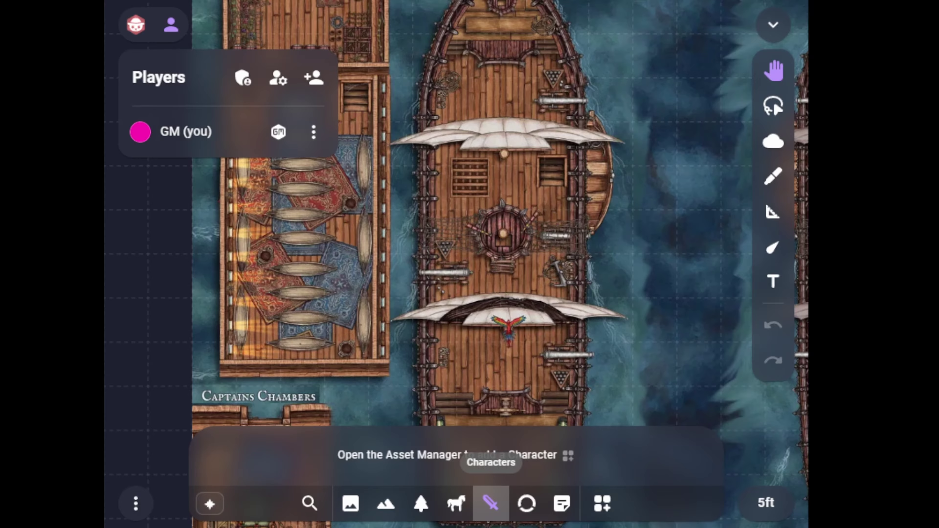
left_click(602, 503)
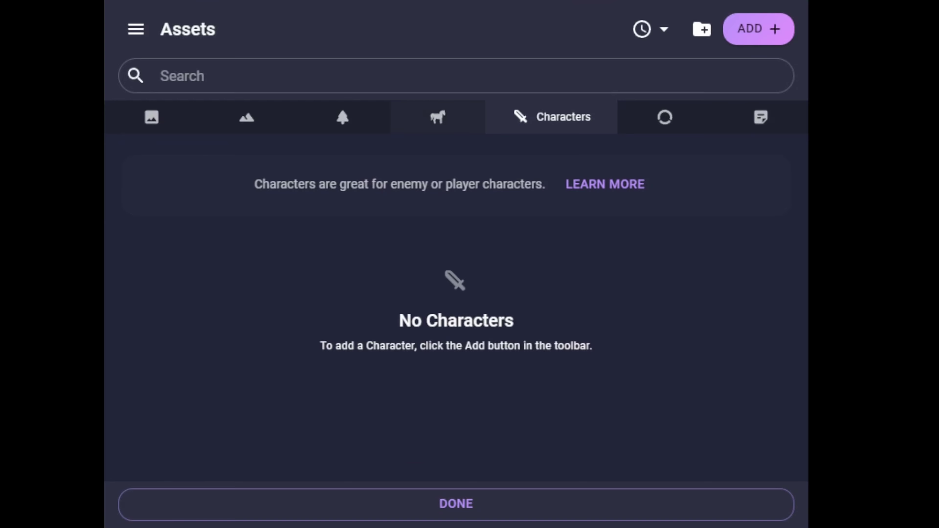
left_click(758, 29)
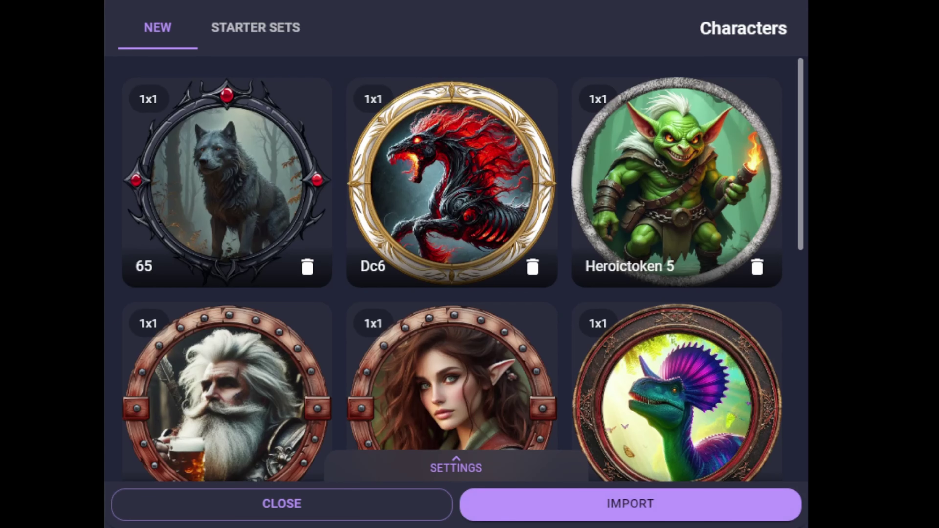
left_click(631, 504)
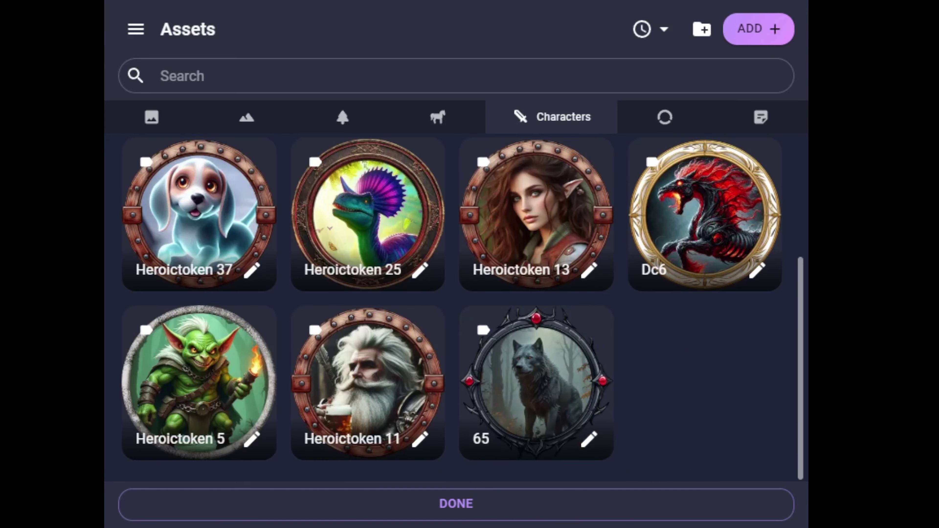
left_click(456, 504)
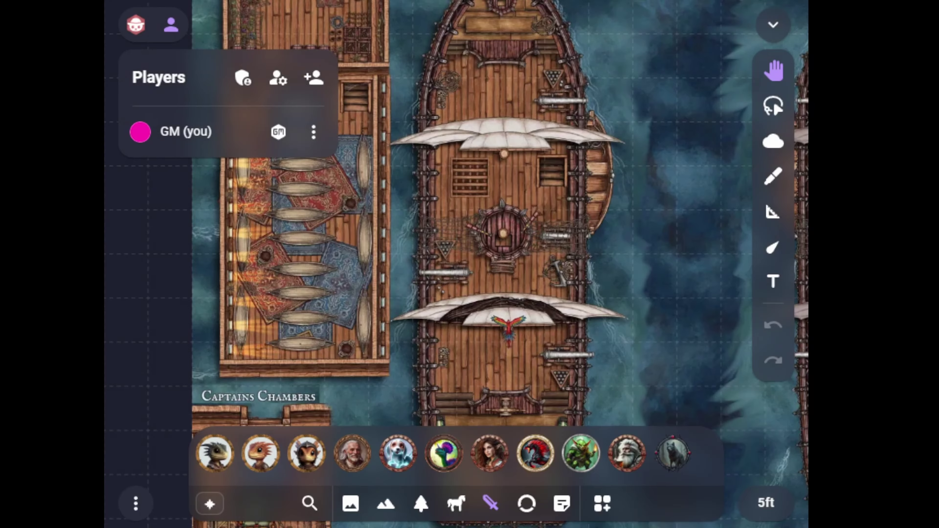
Step: Place the red-haired elf woman character token on the round wheel in the middle of the left ship's deck and select it
scroll(573, 292, "up", 3)
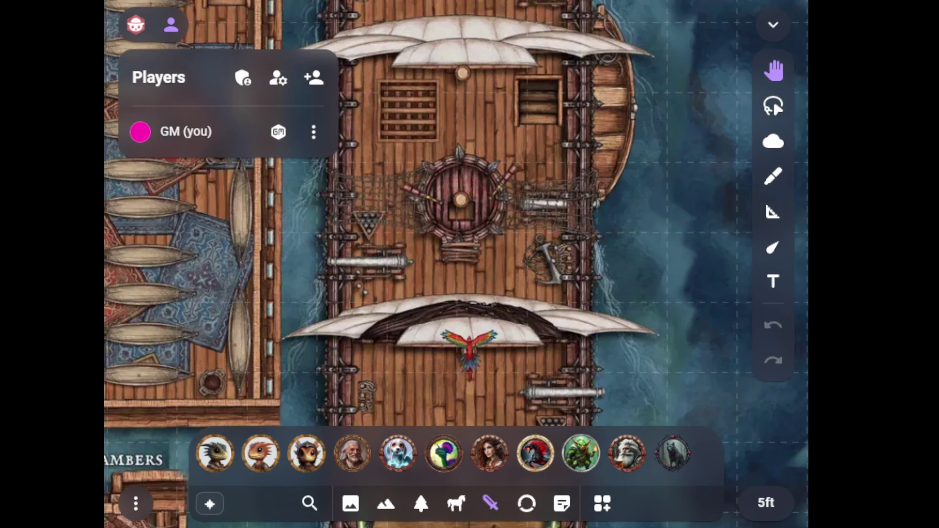
mouse_move(470, 259)
left_mouse_down()
mouse_move(560, 261)
mouse_move(478, 246)
left_mouse_up()
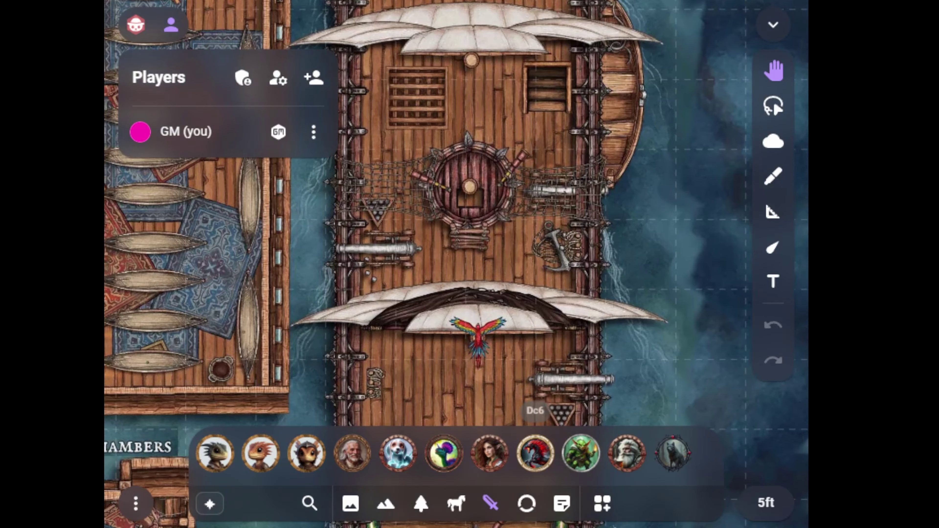
mouse_move(489, 453)
left_mouse_down()
mouse_move(468, 173)
mouse_move(497, 234)
left_mouse_up()
left_click_drag(483, 201, 486, 232)
left_click_drag(499, 155, 507, 175)
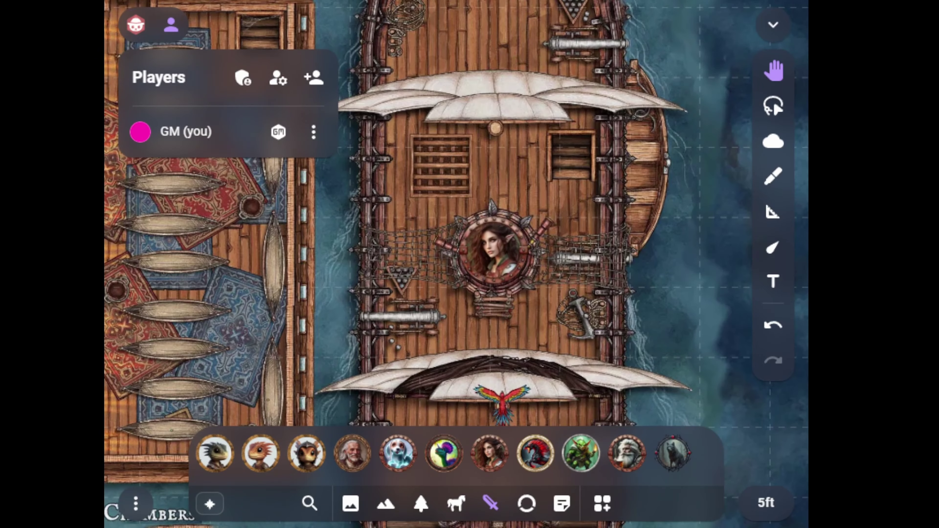
scroll(532, 244, "up", 3)
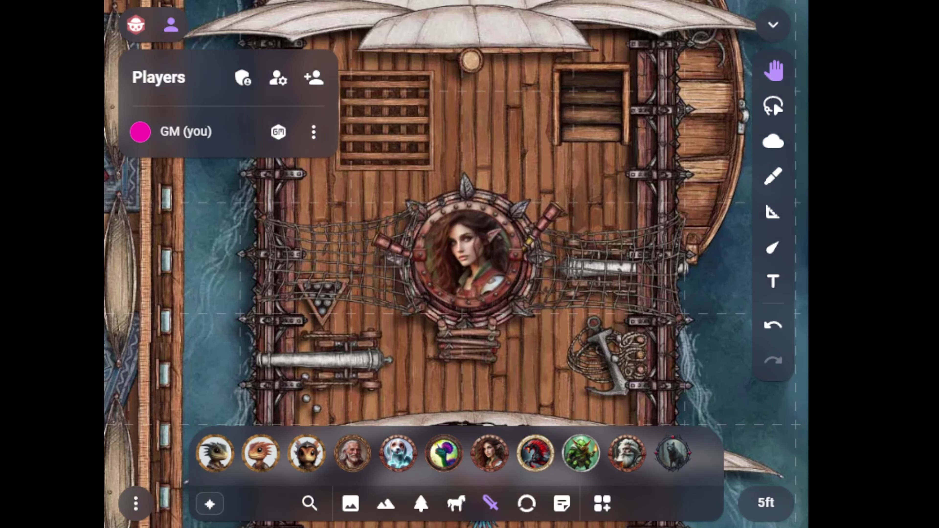
left_click_drag(510, 156, 555, 202)
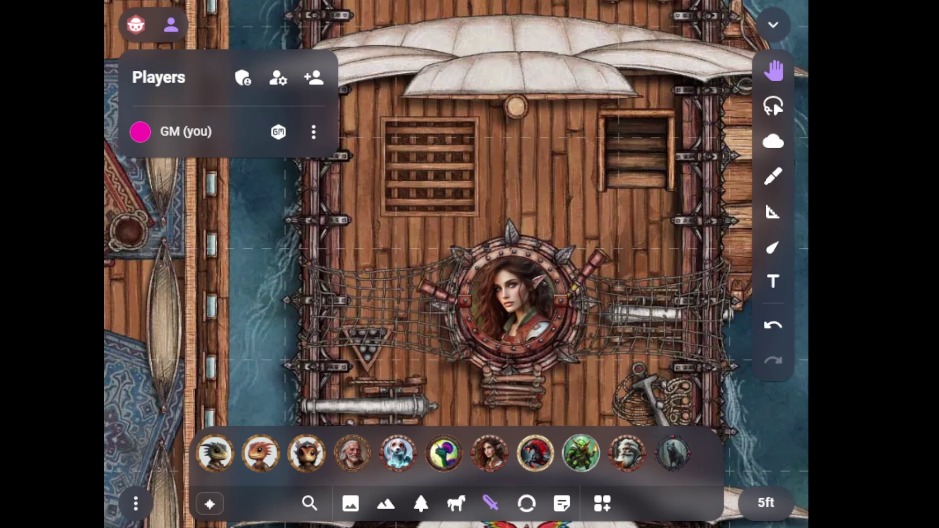
scroll(373, 264, "down", 10)
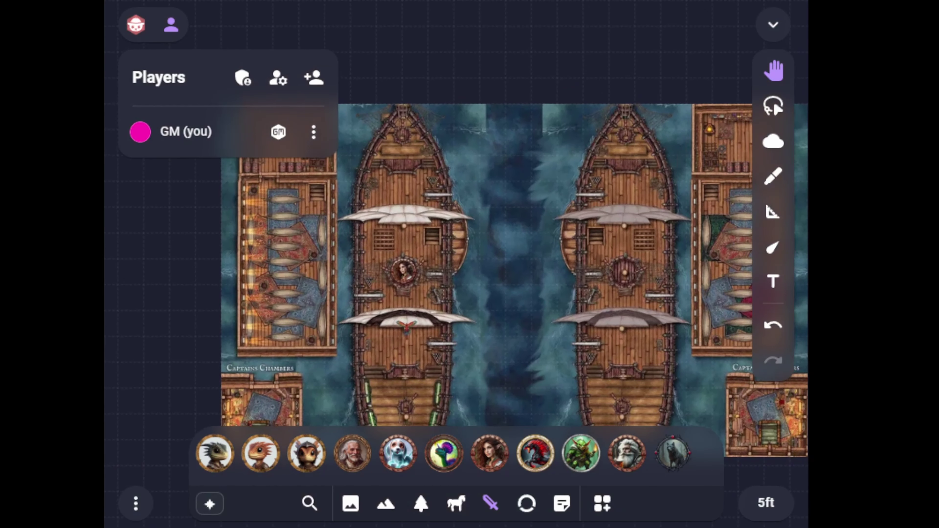
left_click_drag(513, 258, 574, 262)
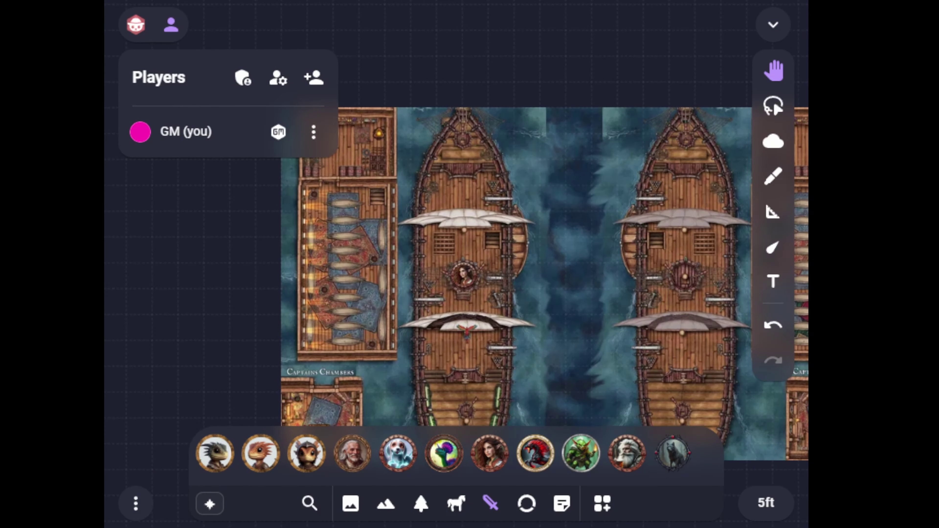
left_click(464, 274)
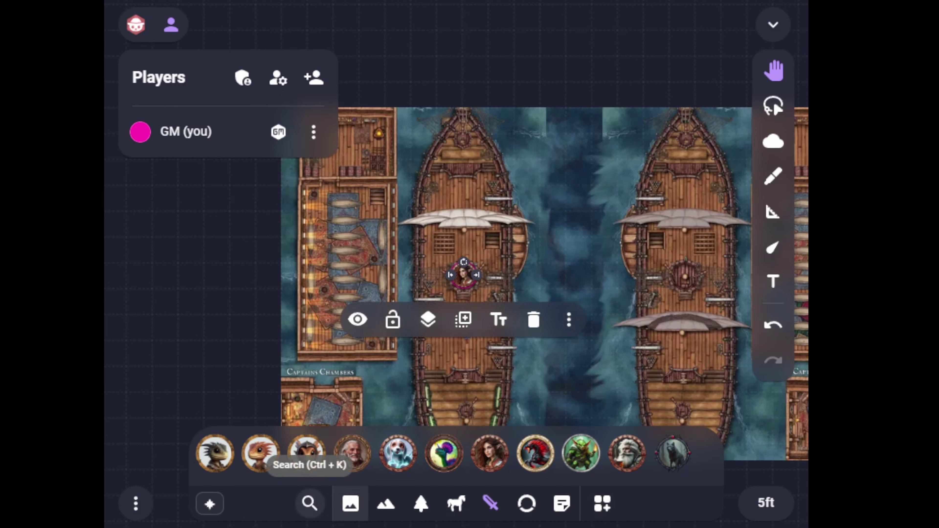
Step: Check which properties of the Ship 1 Team A scene asset can be edited
left_click(350, 503)
left_click(602, 502)
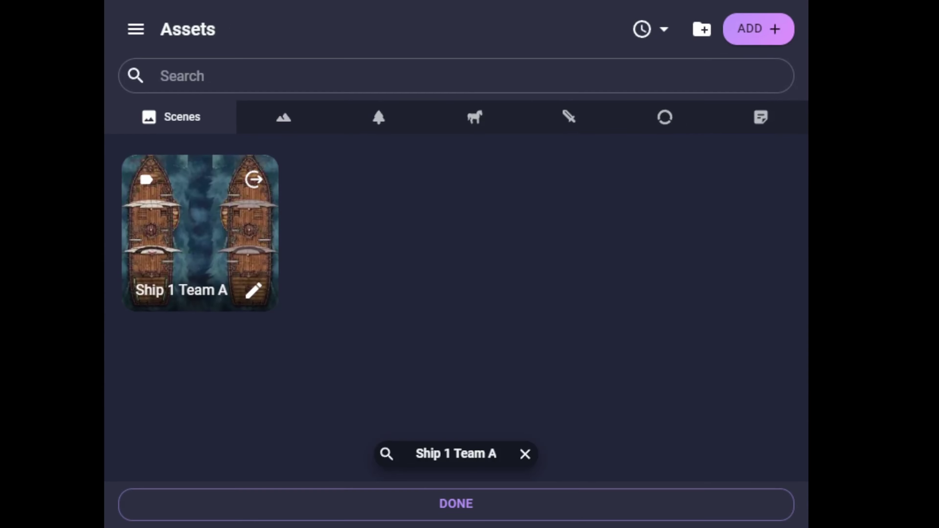
left_click(253, 291)
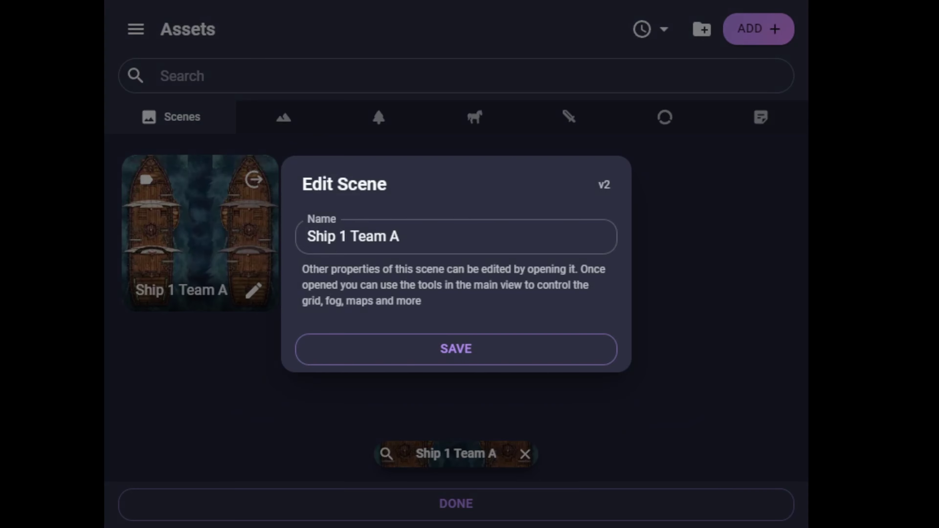
key("Escape")
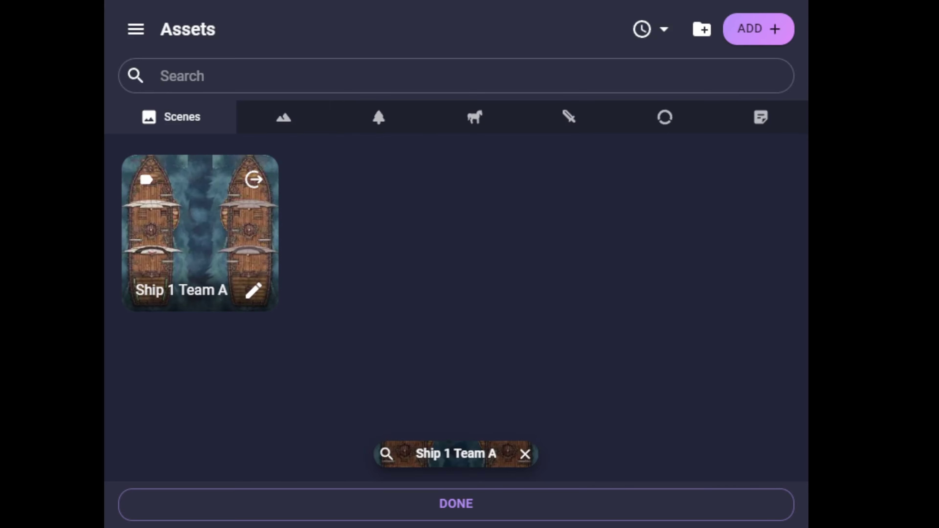
Step: Scale the Ship 1 map asset to 45.14 by 27.19 grid cells, save it and update its image in the current scene
left_click(284, 117)
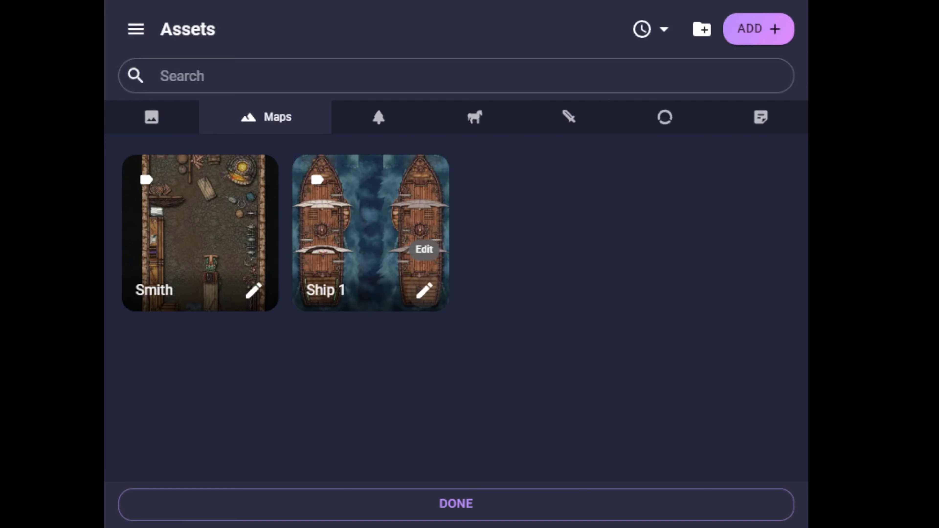
left_click(424, 290)
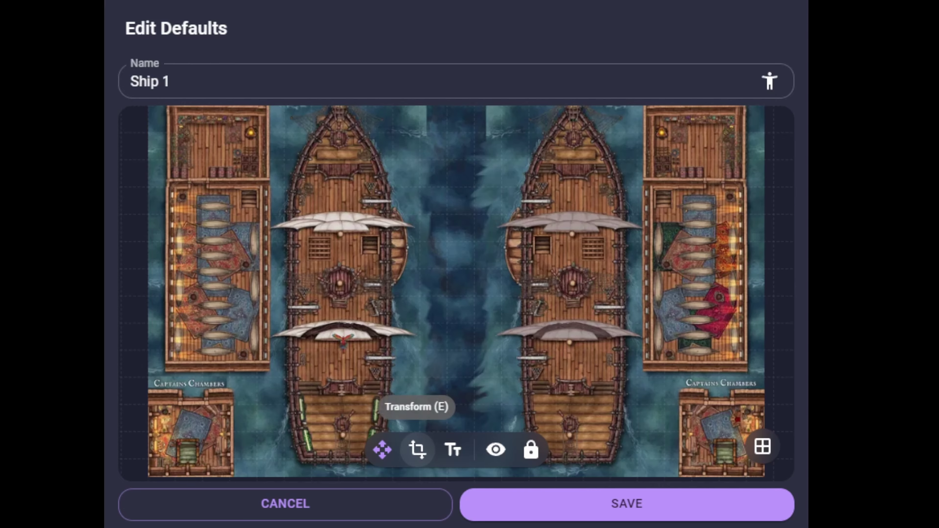
left_click(417, 450)
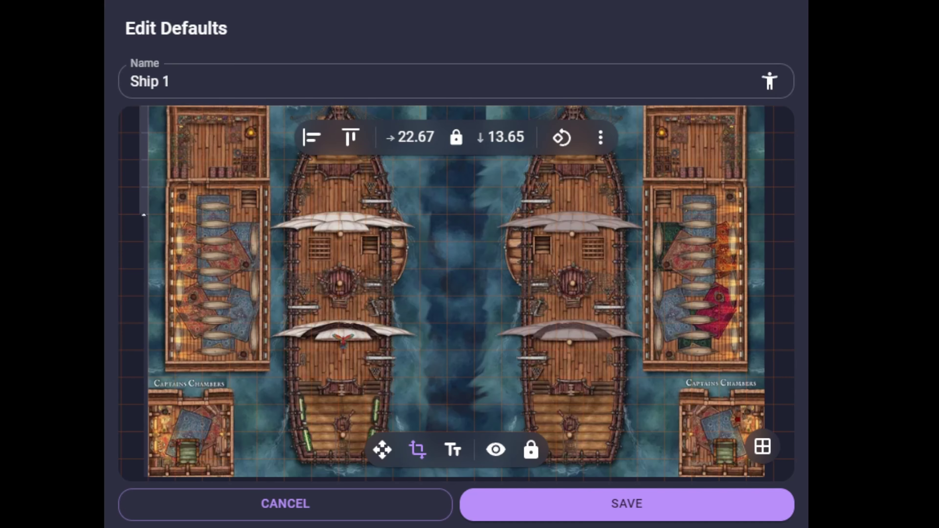
left_click_drag(144, 196, 170, 450)
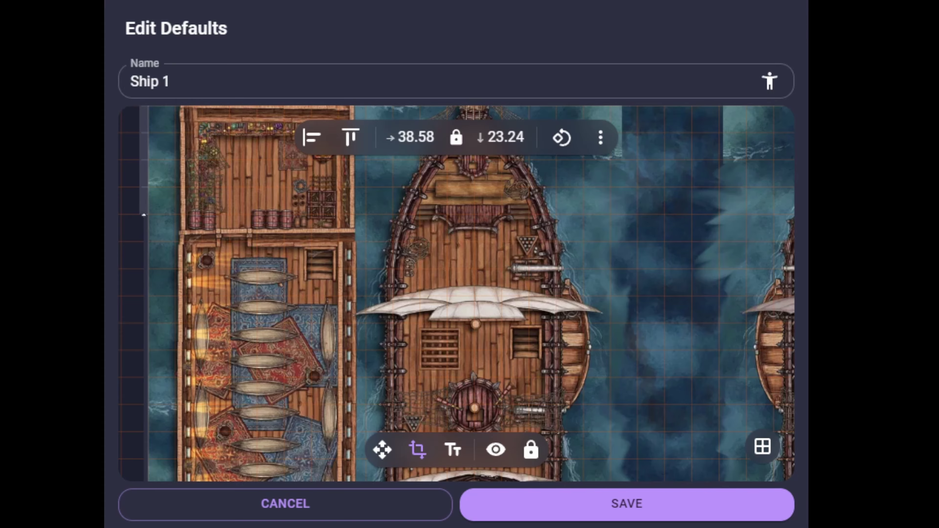
left_click_drag(144, 214, 185, 317)
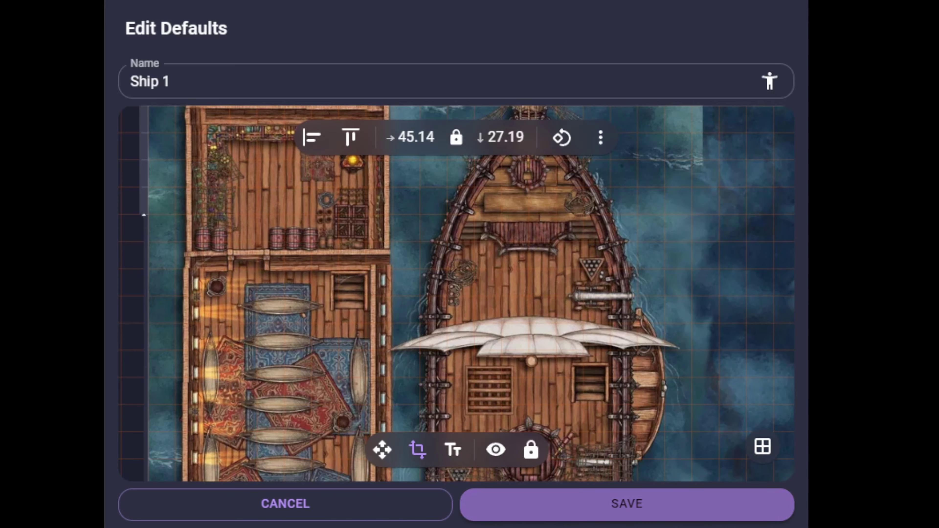
left_click(627, 504)
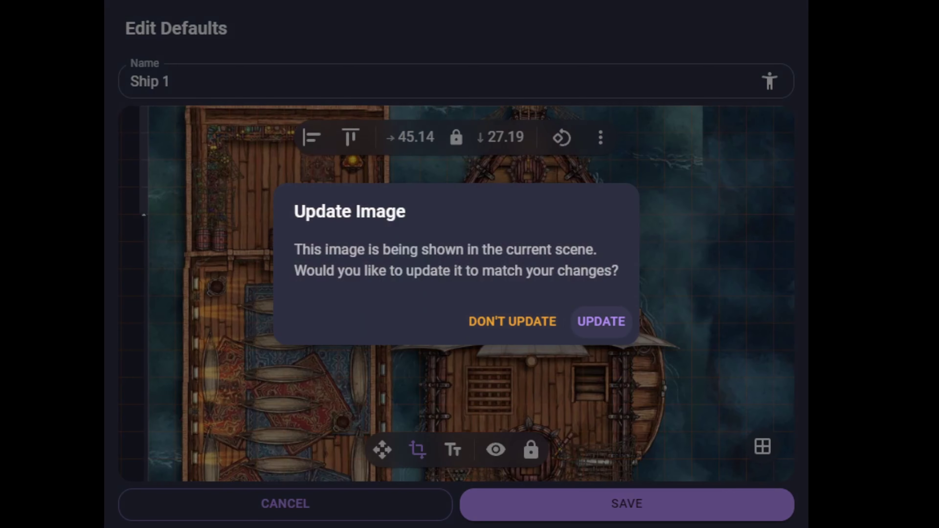
left_click(601, 321)
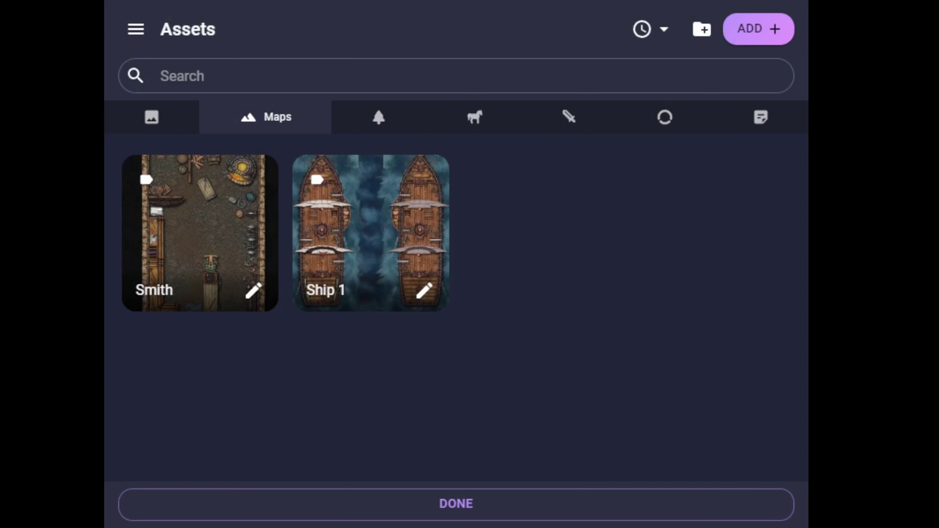
left_click(151, 118)
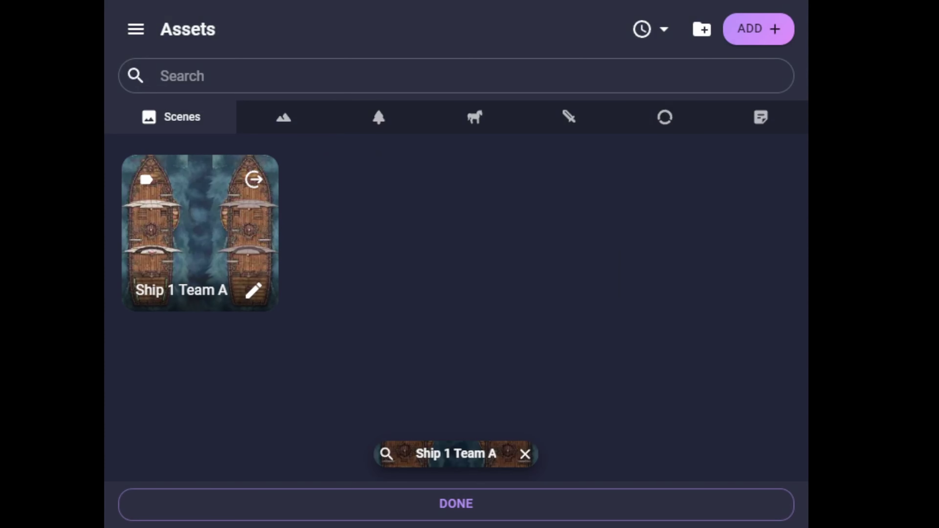
Step: Delete the Ship 1 Team A scene from the scene assets
left_click(200, 233)
left_click(776, 454)
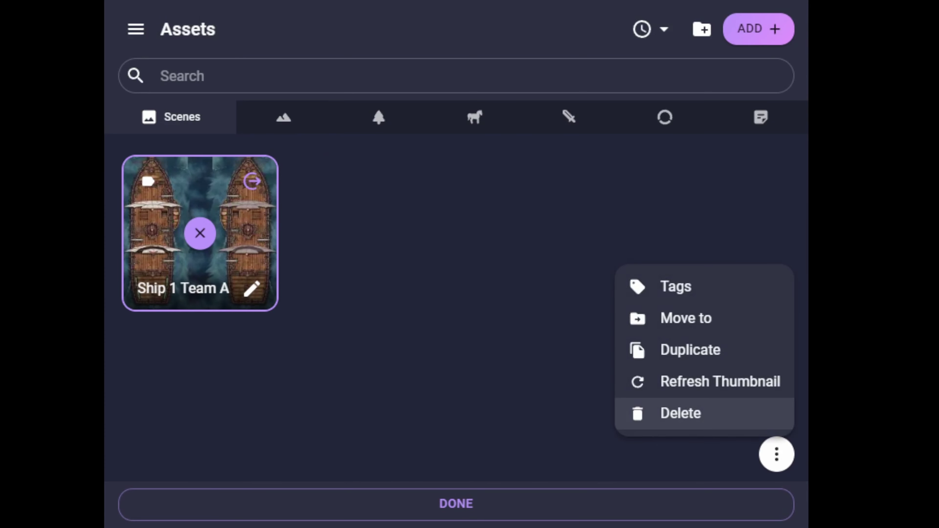
left_click(679, 413)
left_click(501, 342)
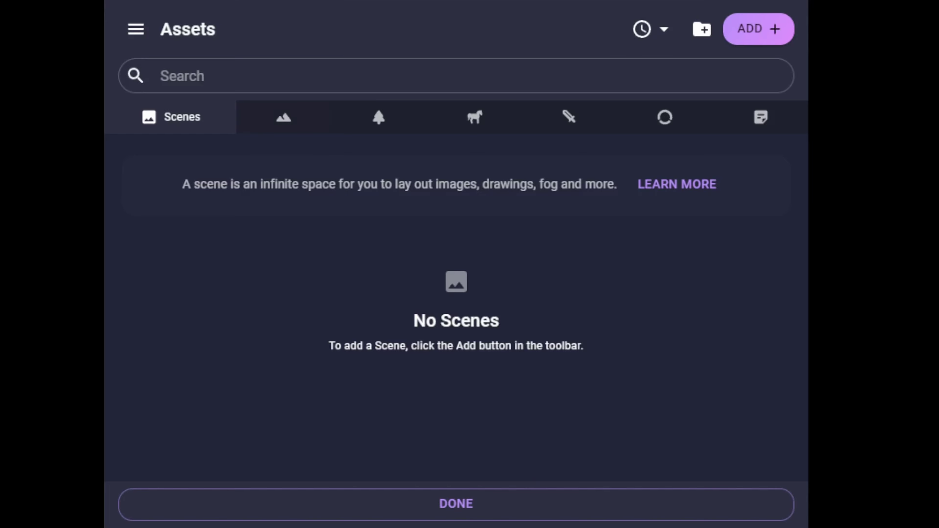
Step: Create a new scene from the Ship 1 map asset
left_click(284, 118)
left_click(370, 233)
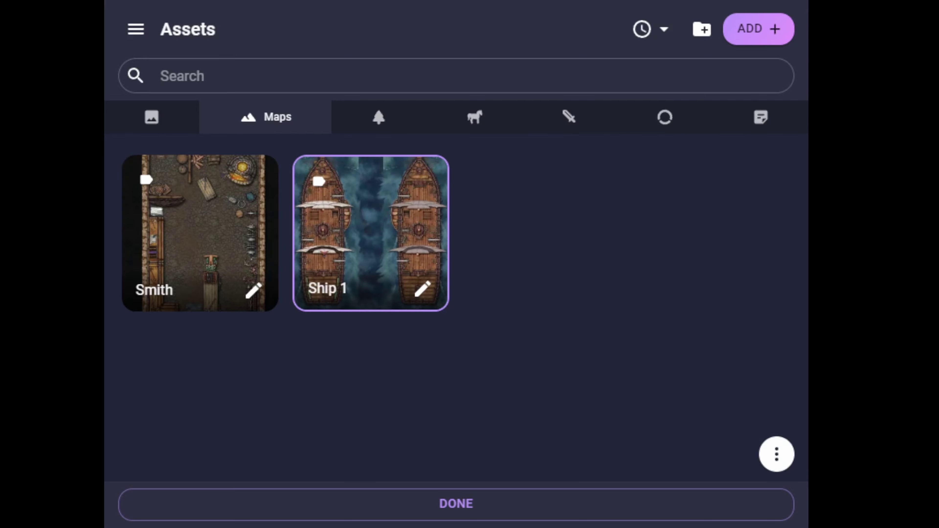
left_click(776, 454)
left_click(725, 381)
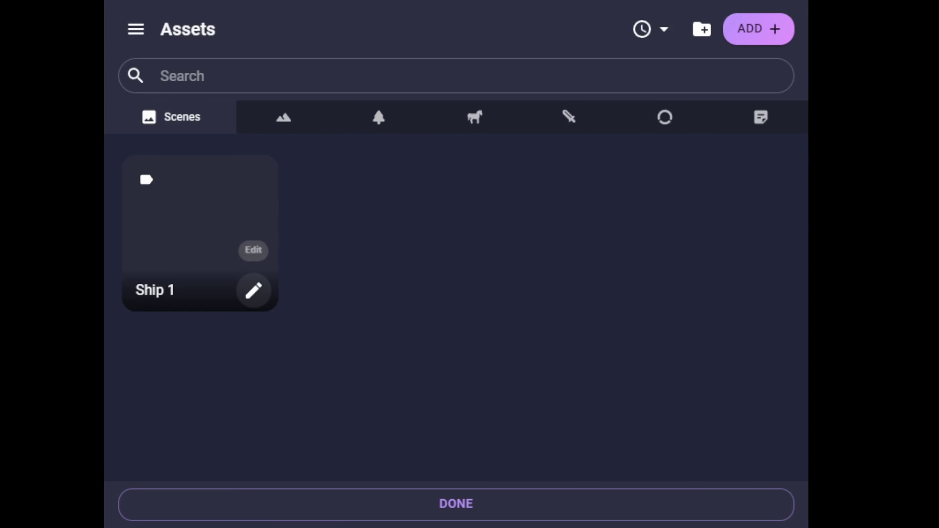
Step: Rename the new Ship 1 scene as Ship 1 Team A and save it
left_click(254, 290)
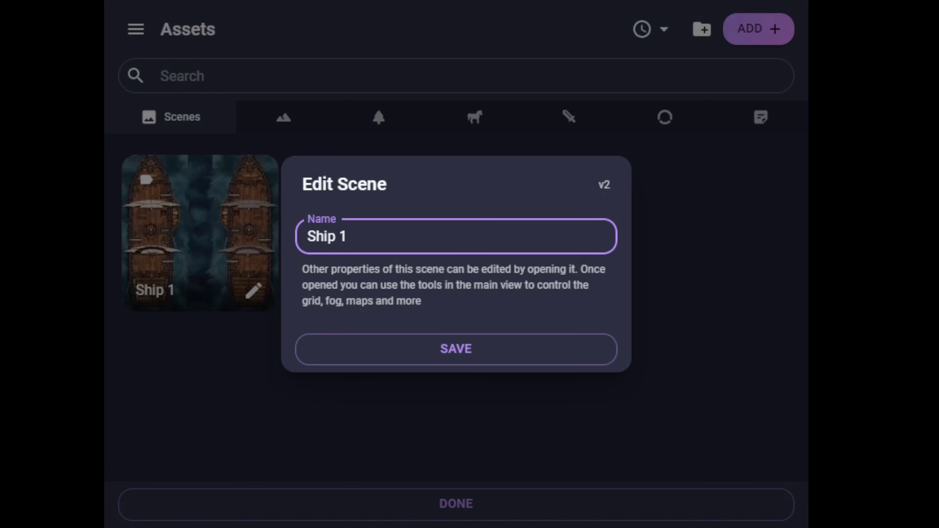
type("Teama")
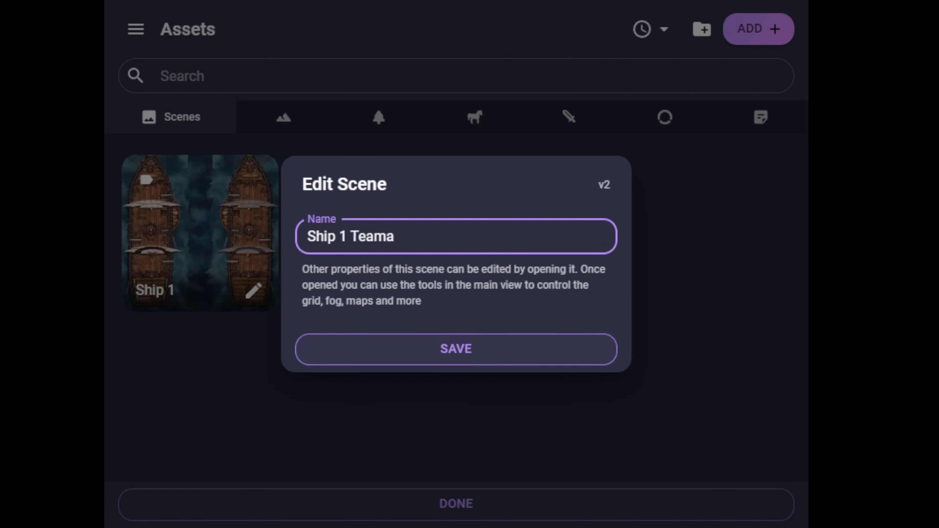
key("BackSpace")
type("A")
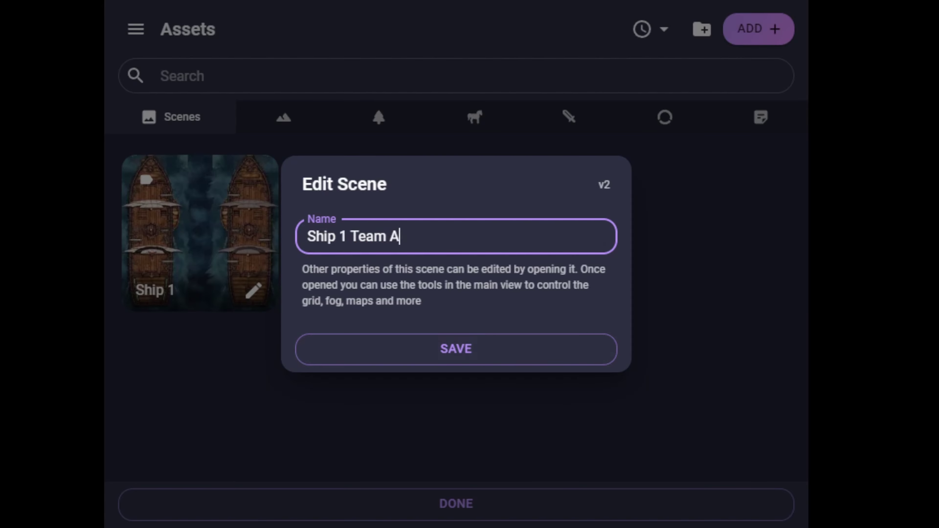
key("Return")
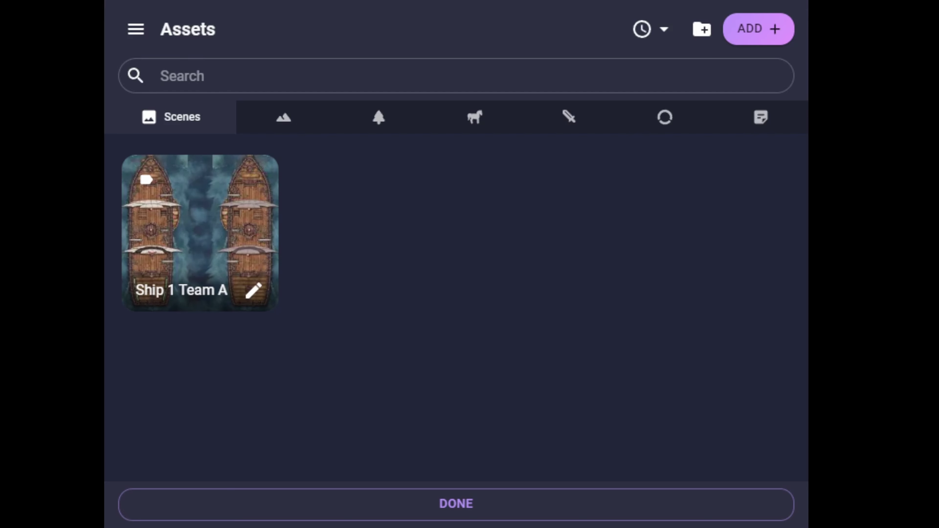
Step: Leave the asset manager and open the Ship 1 Team A scene in the room
left_click(456, 503)
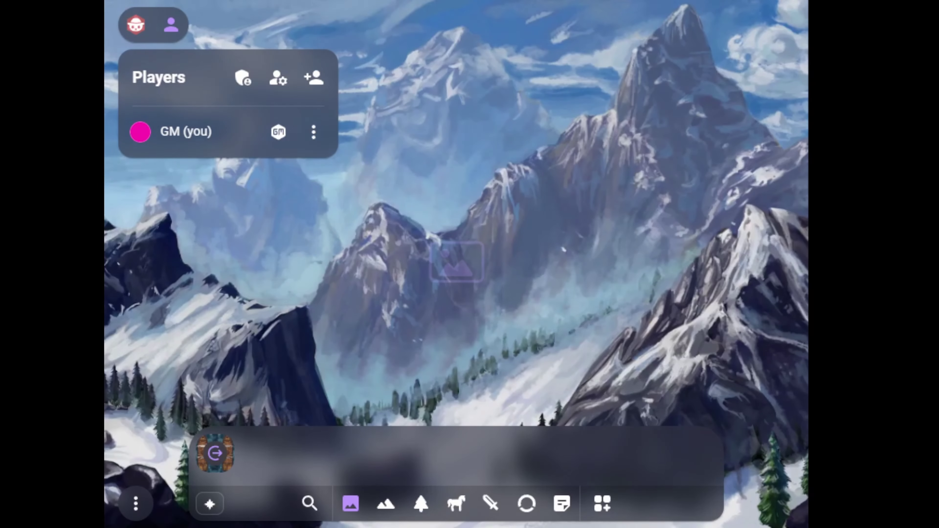
left_click(215, 453)
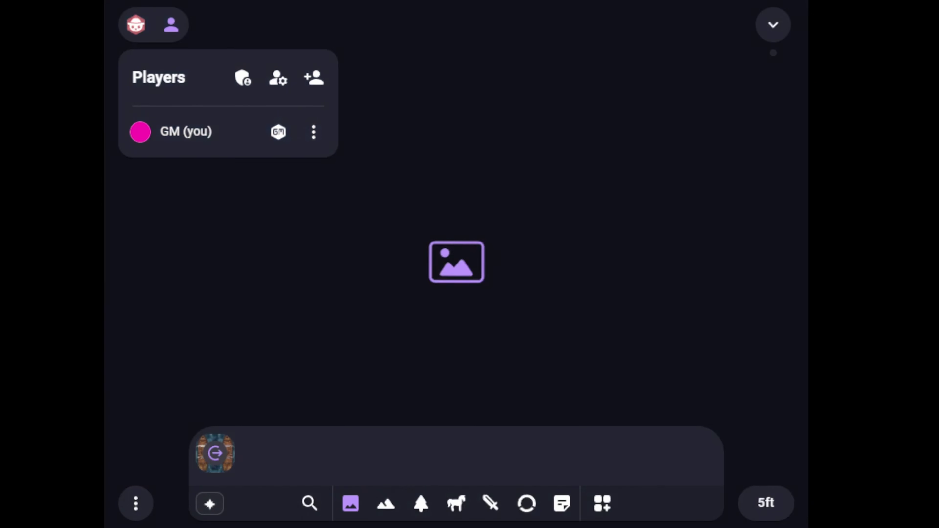
scroll(132, 206, "up", 5)
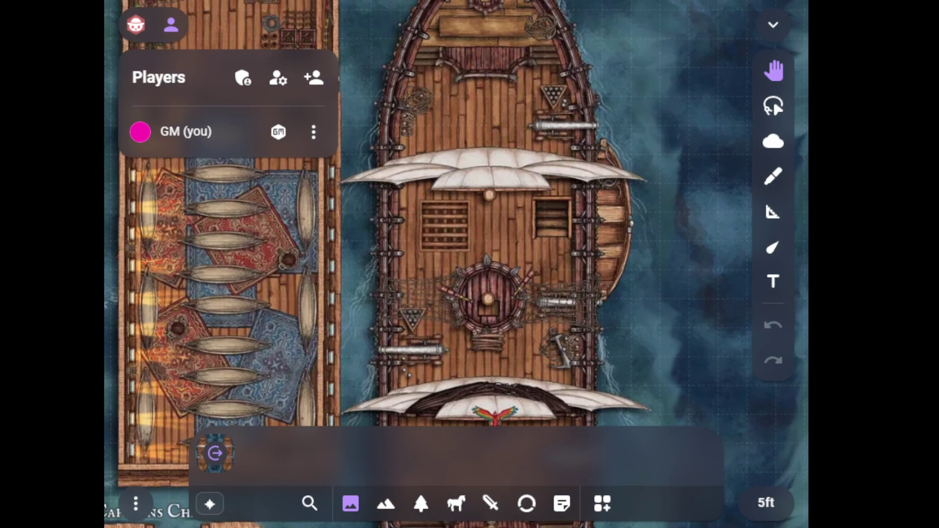
Step: Place the long-haired elf woman character token on the round wheel in the middle of the left ship's deck
left_click(526, 503)
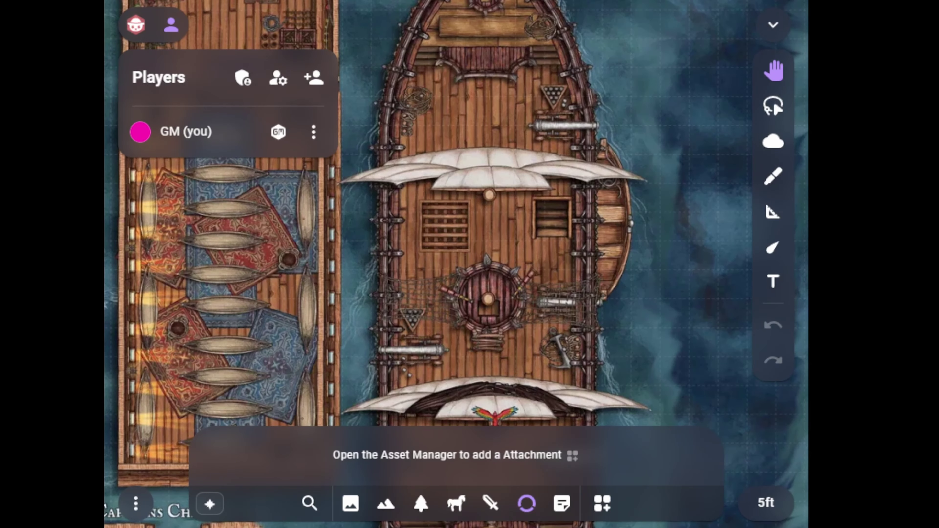
left_click(491, 503)
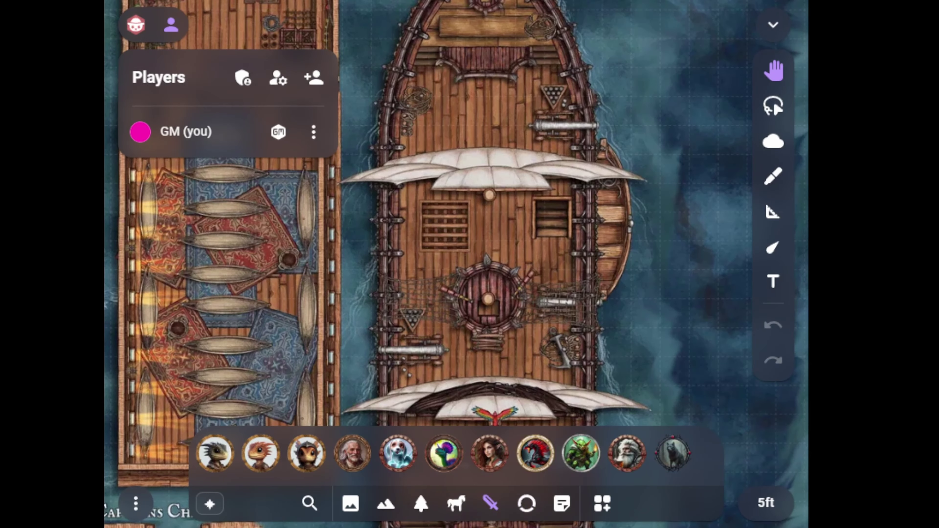
mouse_move(490, 453)
left_mouse_down()
mouse_move(489, 249)
mouse_move(486, 290)
mouse_move(462, 255)
mouse_move(466, 233)
left_mouse_up()
scroll(519, 325, "up", 3)
scroll(503, 296, "up", 2)
left_click_drag(352, 453, 429, 290)
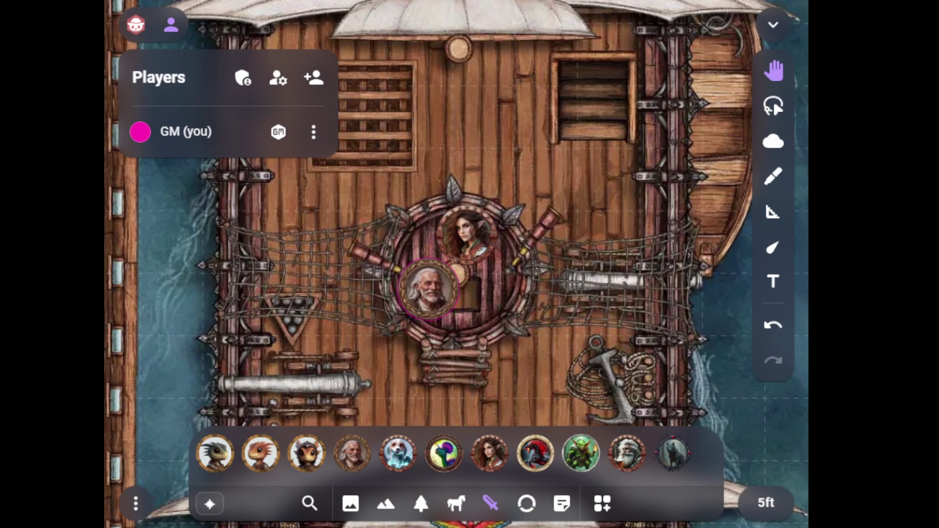
key("Escape")
left_click(429, 290)
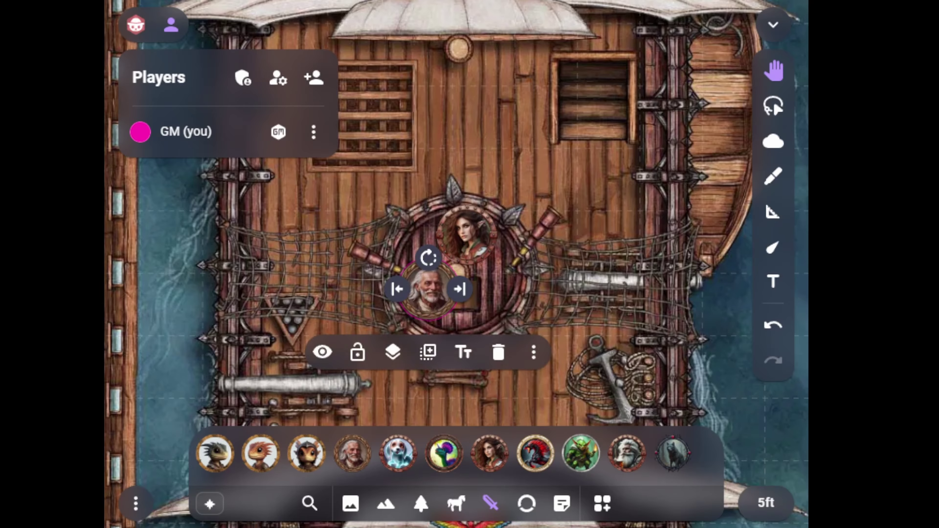
key("Delete")
scroll(565, 267, "down", 5)
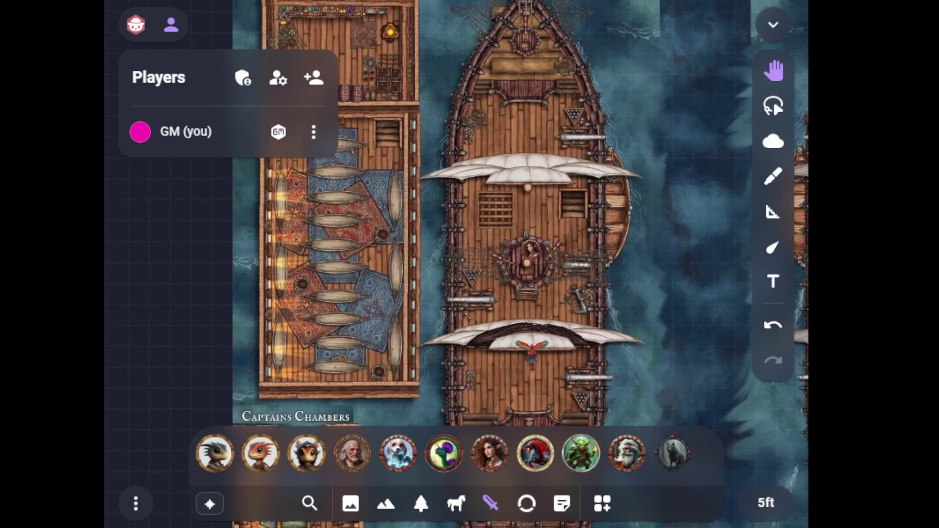
Step: Put away the character token list and open the Dice category of the extension store
left_click(490, 503)
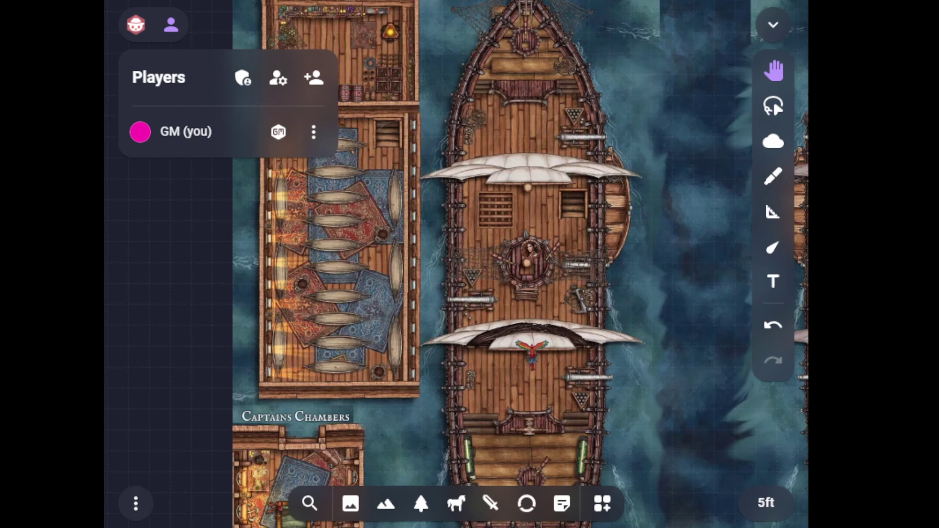
scroll(490, 264, "right", 3)
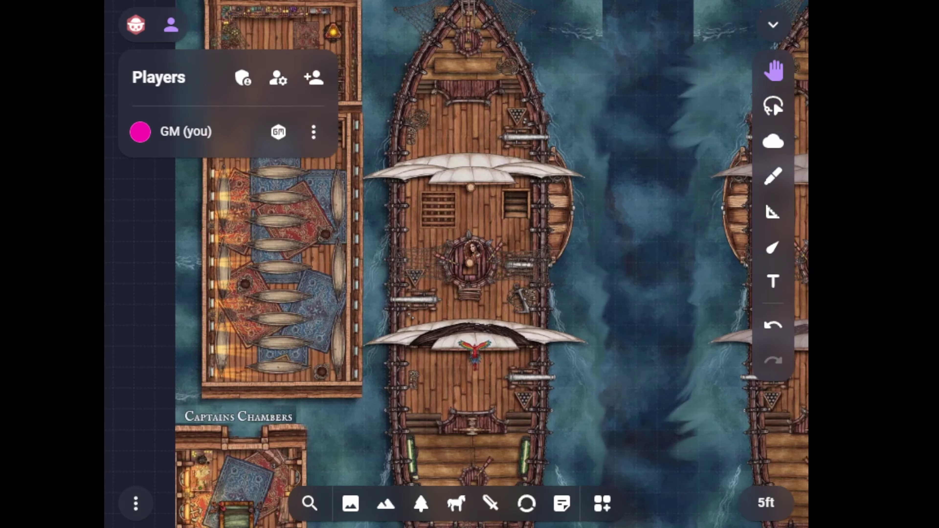
left_click(136, 503)
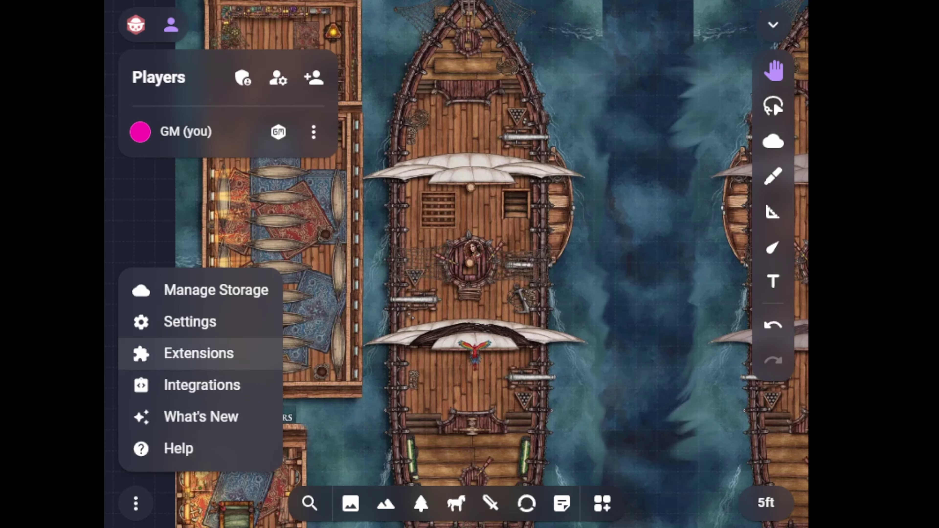
left_click(198, 354)
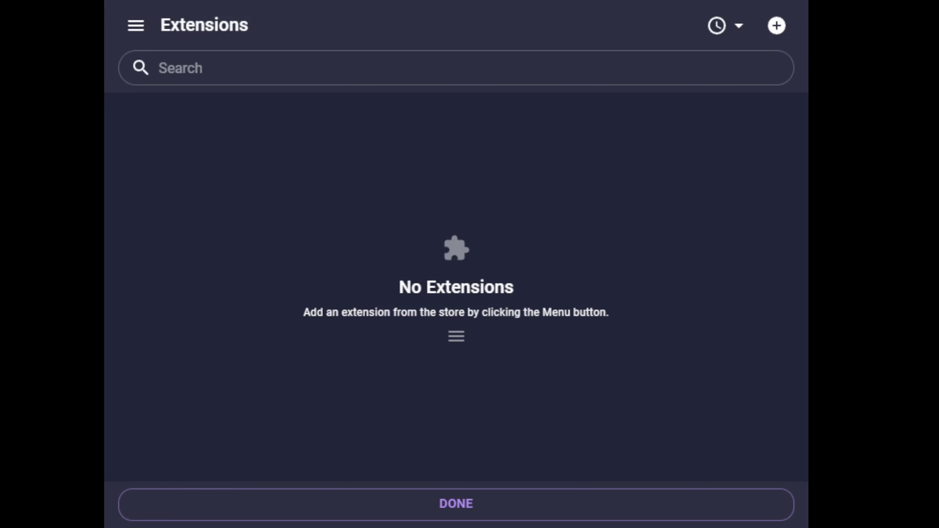
left_click(136, 25)
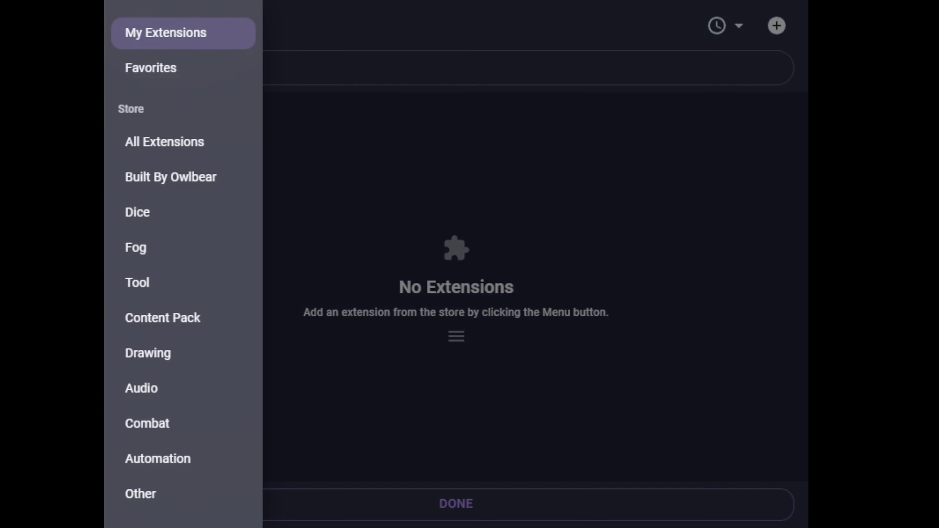
left_click(136, 26)
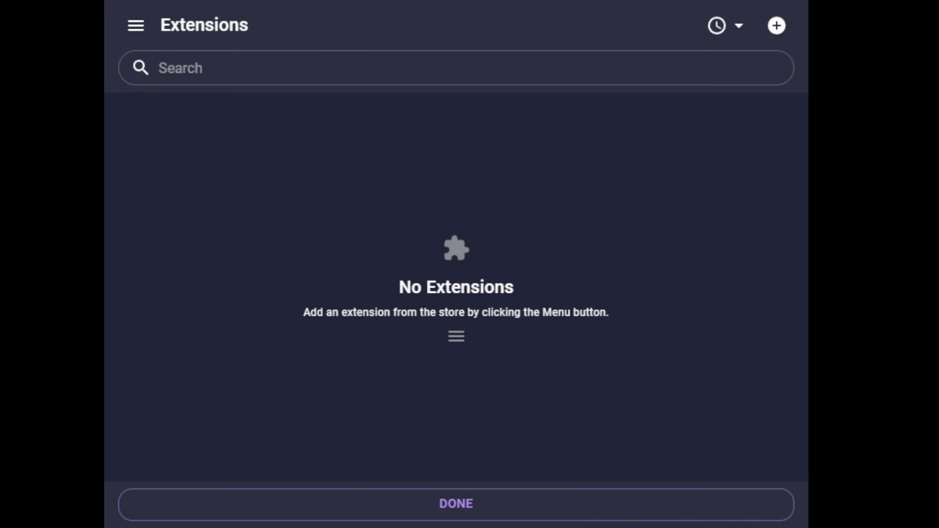
left_click(135, 25)
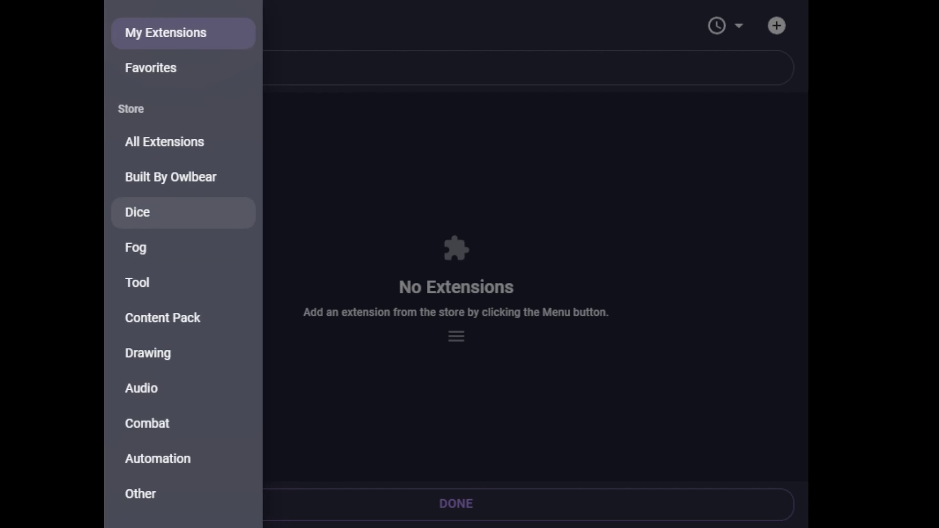
left_click(182, 213)
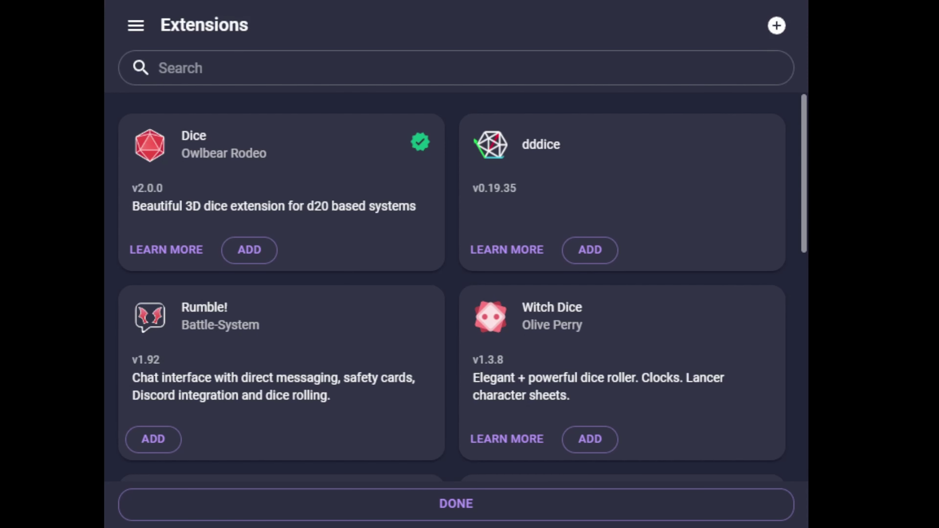
Step: Look through the dice extensions and add the Dice extension by Owlbear Rodeo to the room
scroll(451, 287, "down", 5)
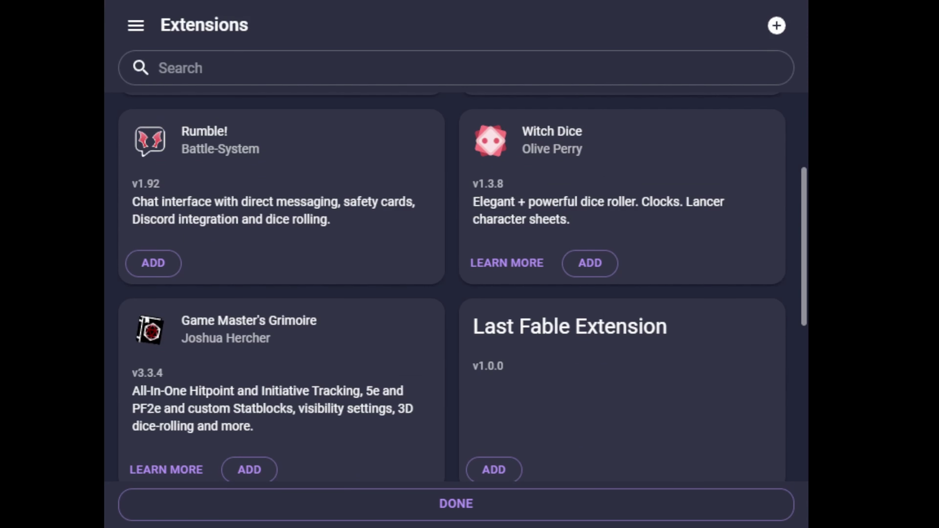
scroll(451, 287, "up", 5)
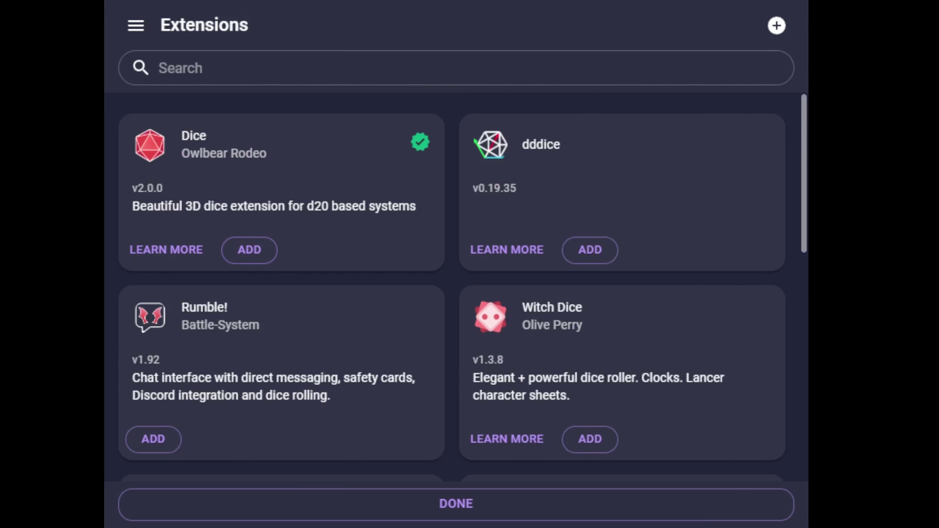
scroll(452, 287, "down", 10)
scroll(452, 287, "down", 3)
scroll(452, 286, "up", 11)
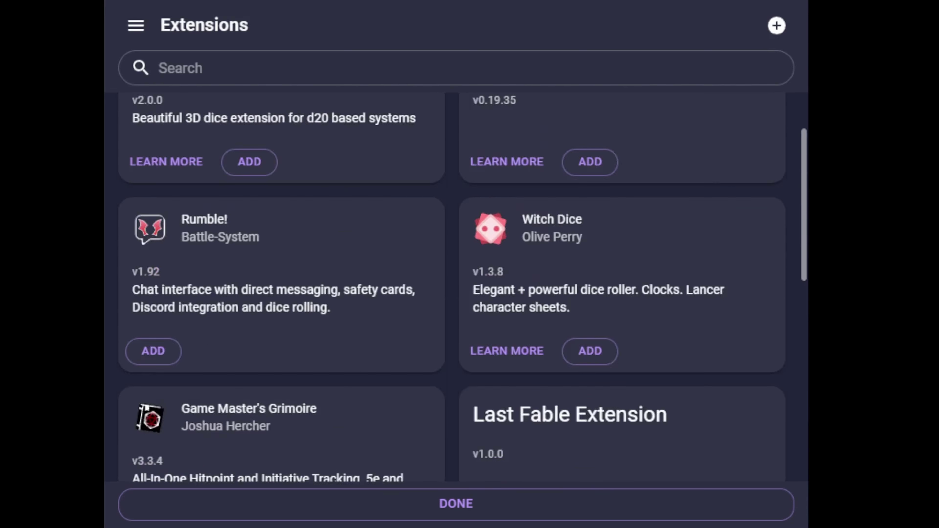
left_click(249, 250)
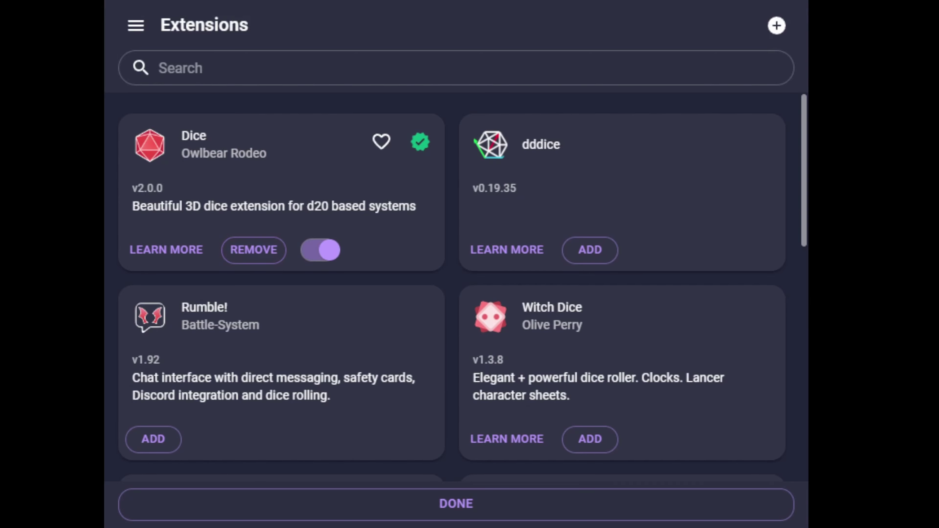
Step: Add the Bones! and Rumble! extensions by Battle-System to the room
scroll(452, 287, "down", 2)
scroll(452, 286, "down", 10)
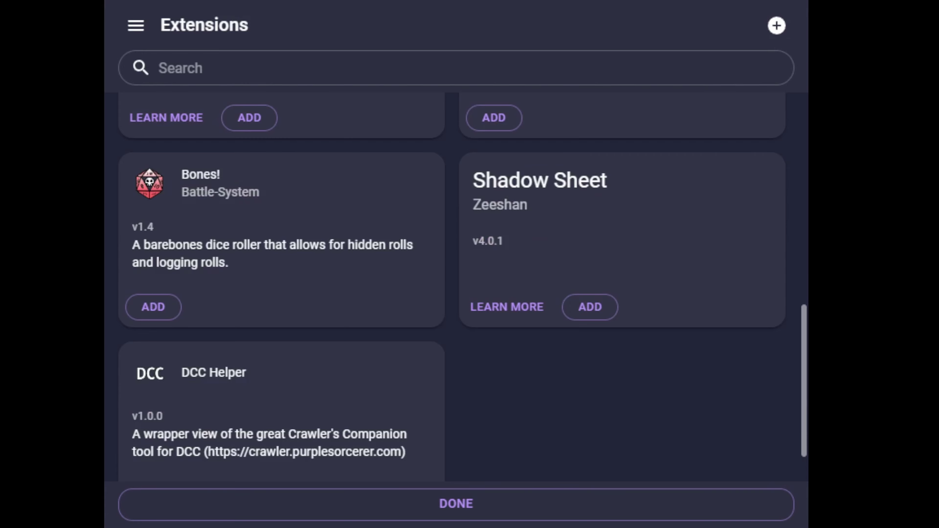
left_click(153, 306)
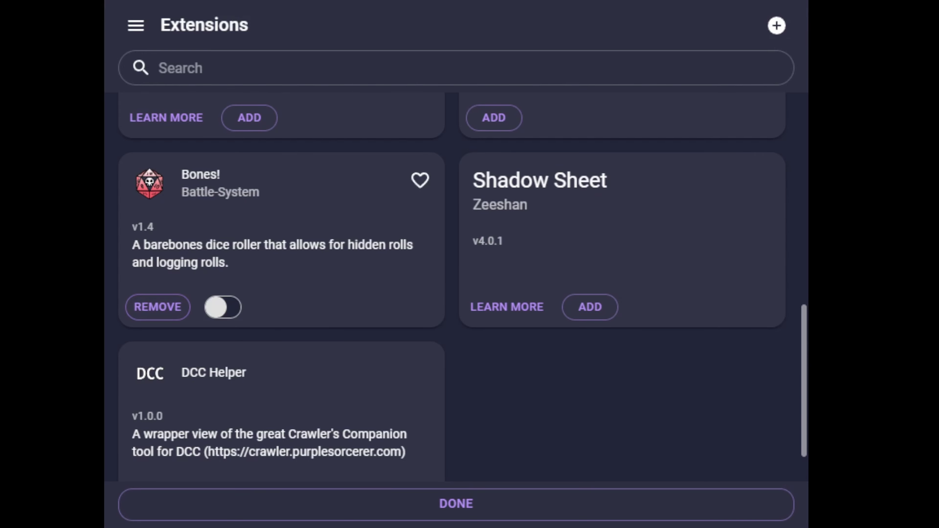
scroll(452, 287, "up", 10)
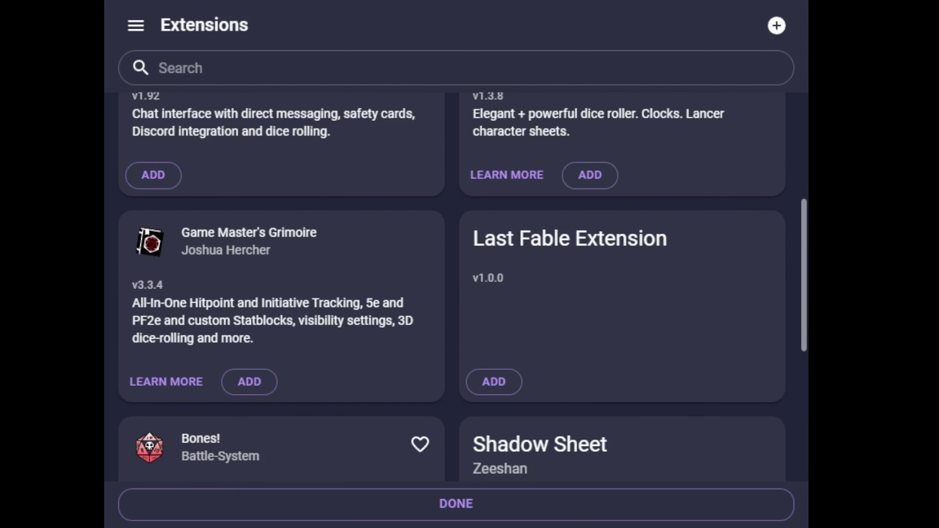
left_click(153, 350)
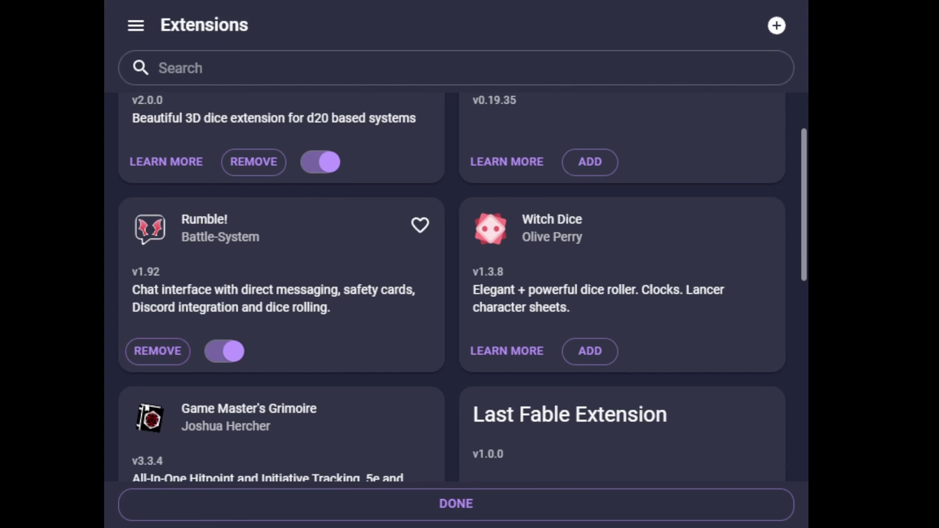
Step: View the store's Tool category and the list of installed extensions
scroll(451, 286, "up", 2)
left_click(136, 25)
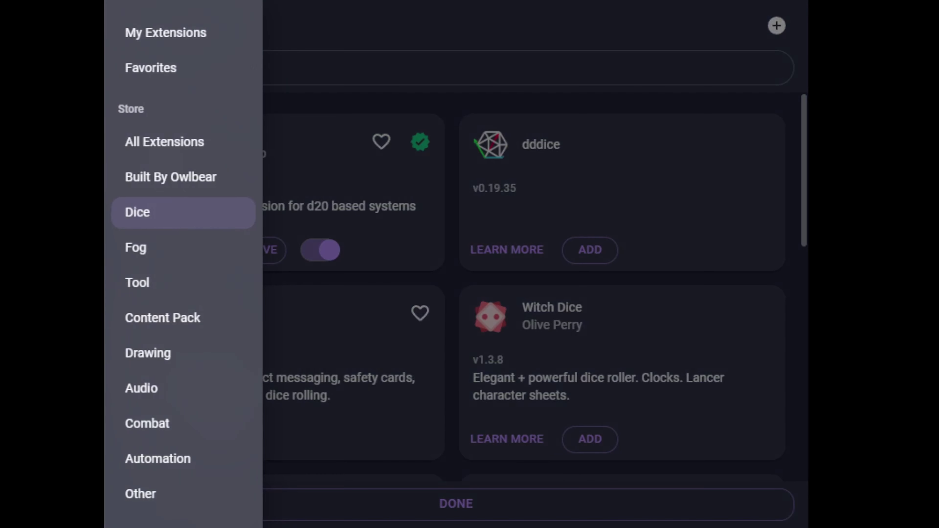
left_click(156, 282)
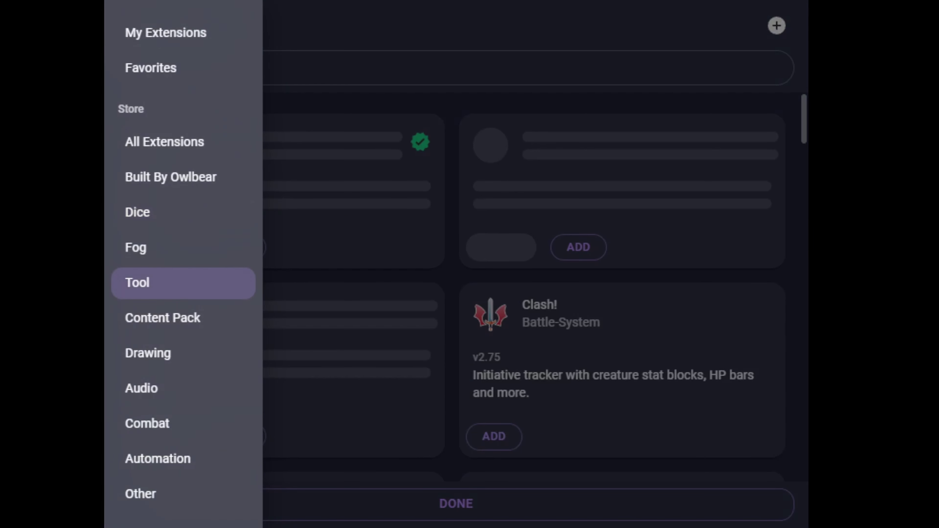
left_click(166, 33)
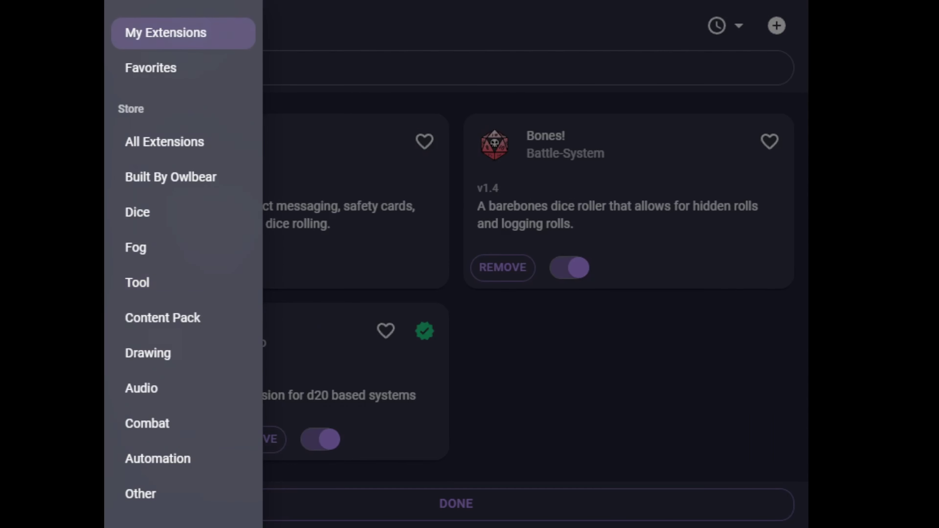
Step: Browse the extension store's Tool category to see which tools could be useful in the room
left_click(155, 283)
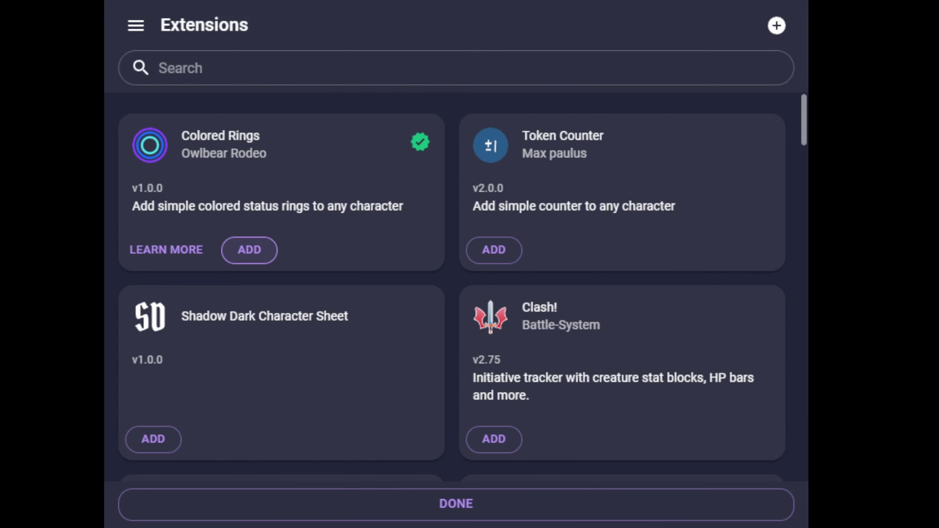
scroll(451, 286, "down", 2)
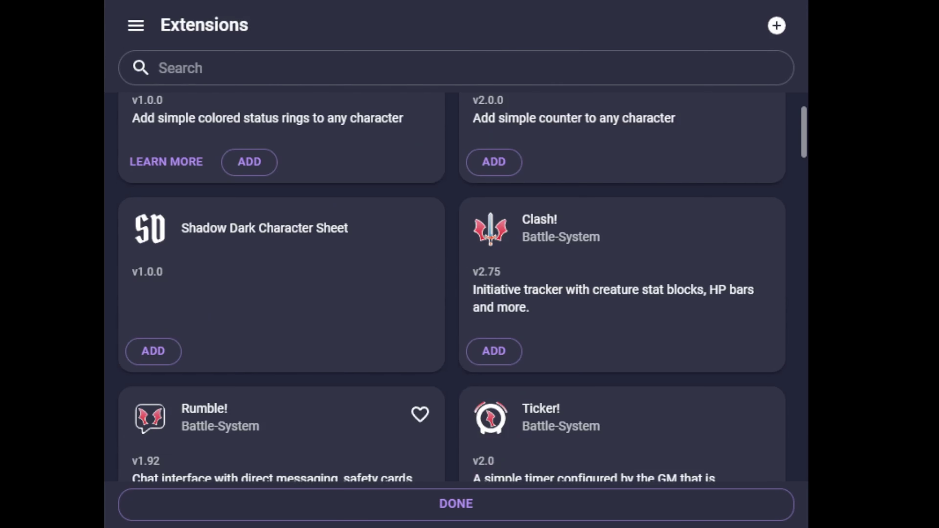
scroll(494, 263, "down", 2)
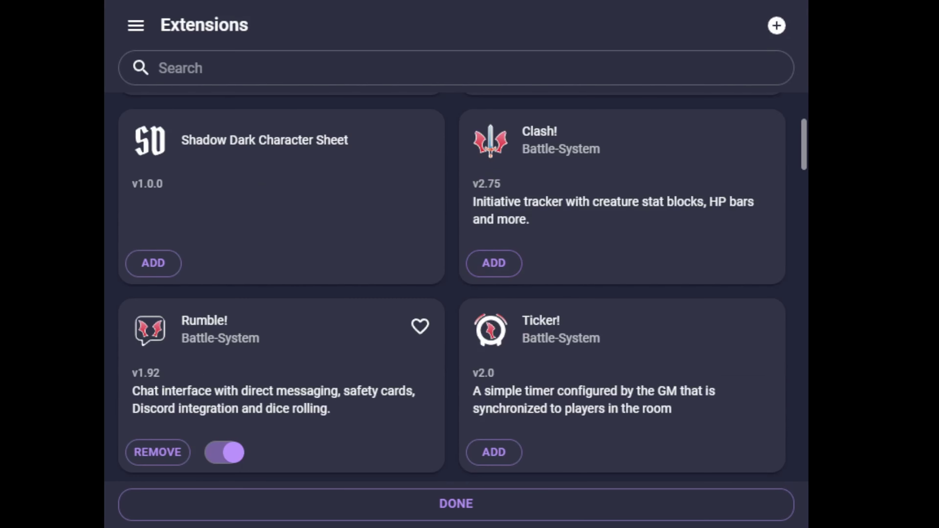
scroll(452, 286, "down", 6)
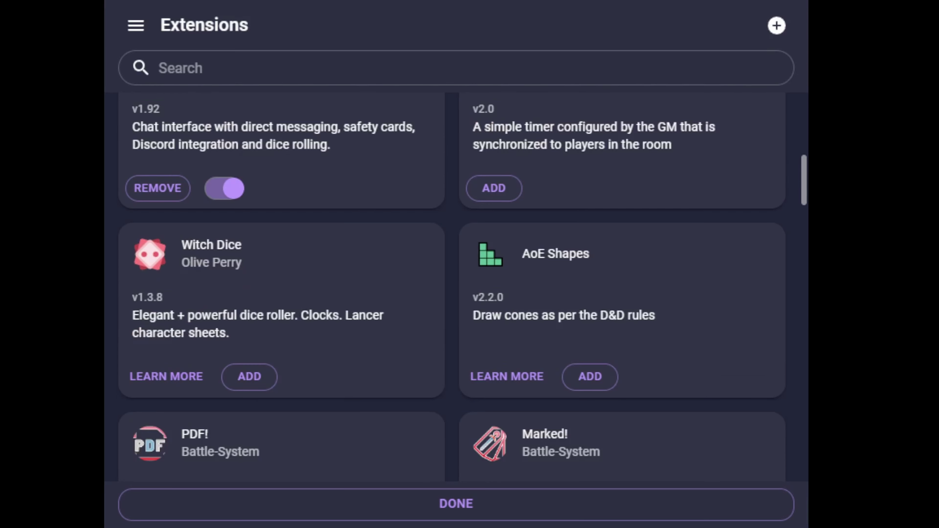
scroll(452, 287, "down", 10)
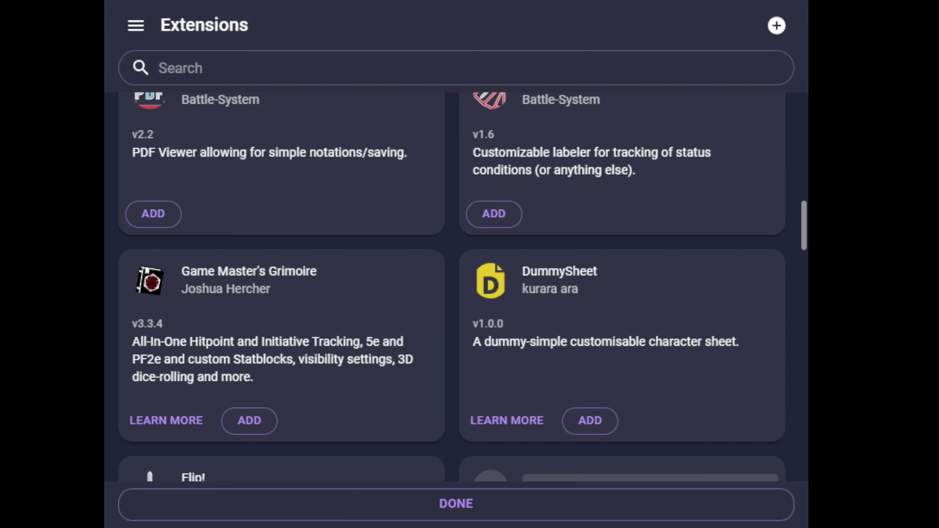
scroll(452, 287, "down", 6)
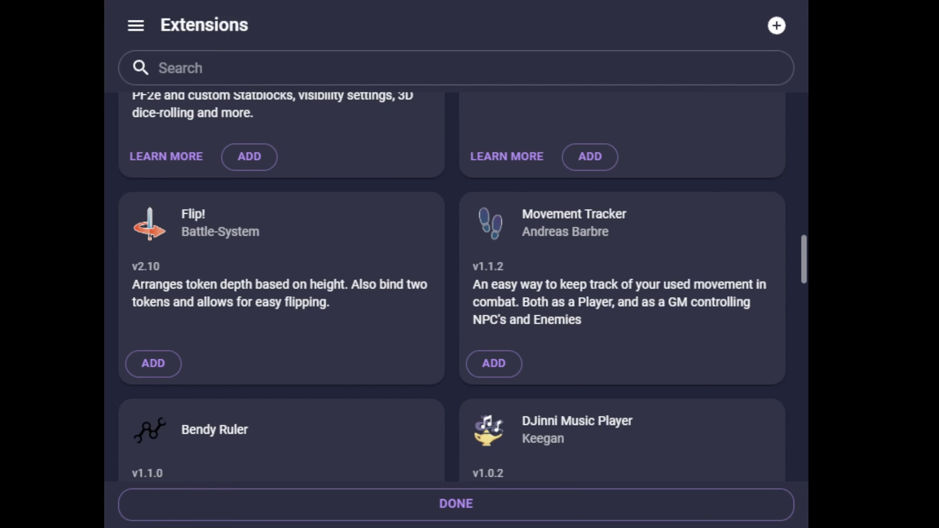
scroll(452, 287, "down", 2)
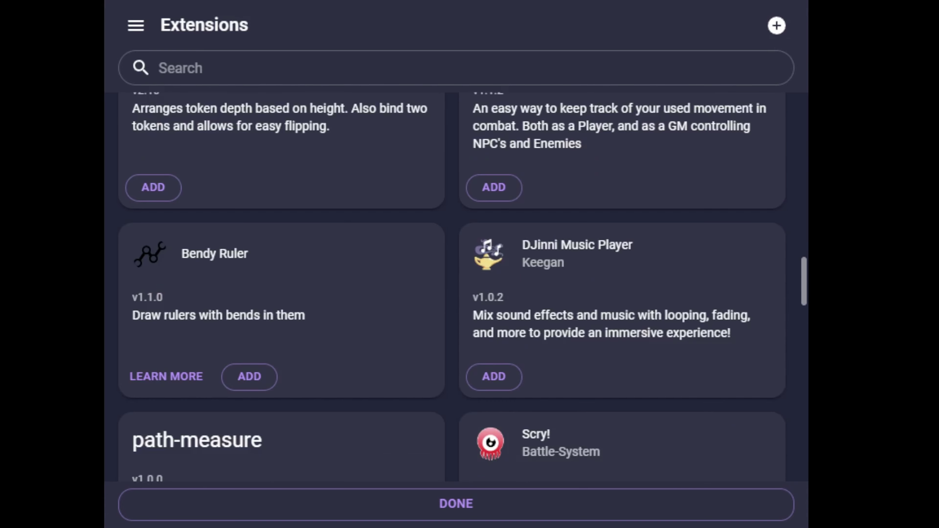
scroll(452, 287, "down", 6)
scroll(452, 287, "down", 4)
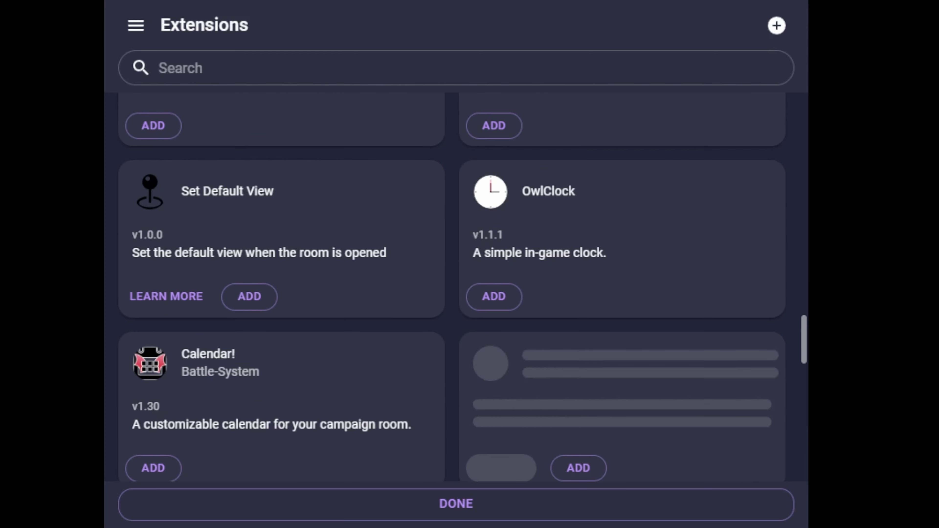
scroll(452, 287, "down", 2)
scroll(452, 287, "down", 2)
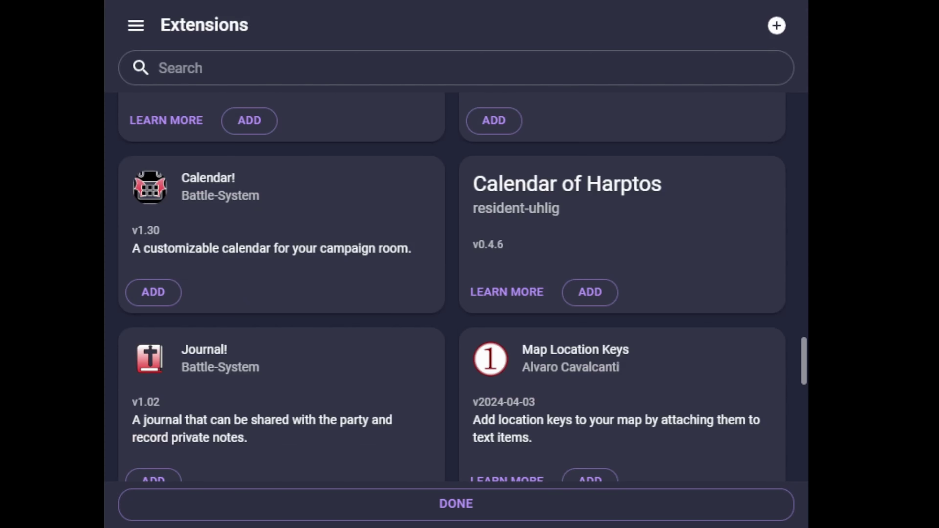
scroll(451, 286, "down", 2)
scroll(451, 287, "up", 13)
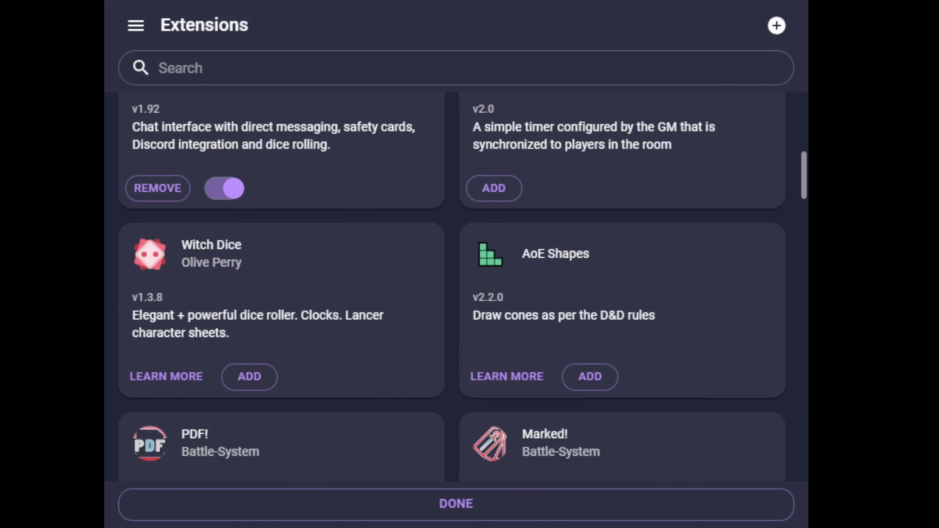
scroll(451, 287, "up", 10)
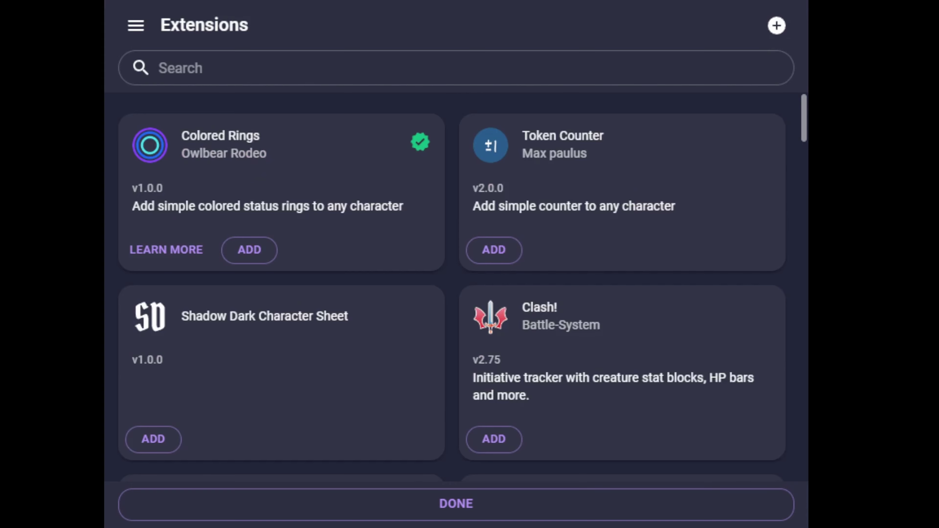
Step: From the full extension catalogue, add the Initiative Tracker by Owlbear Rodeo and enable it in the room
left_click(135, 25)
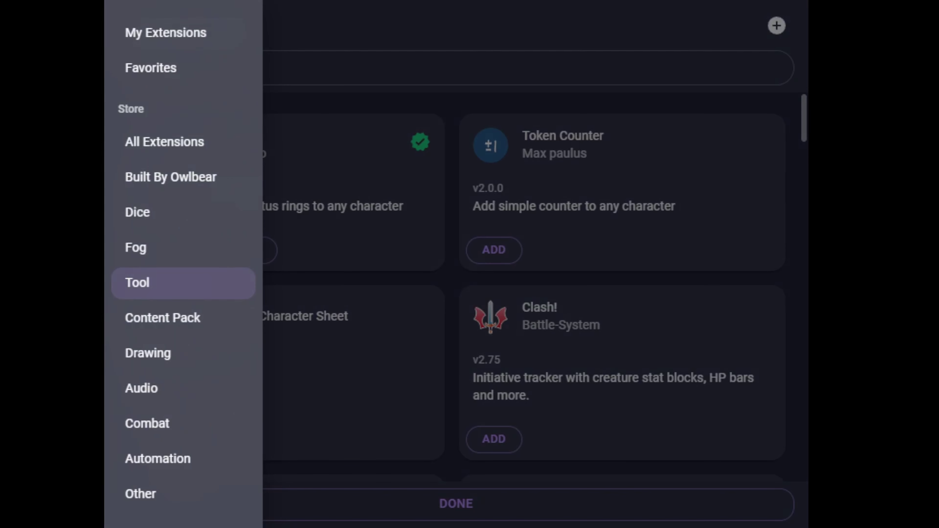
left_click(164, 142)
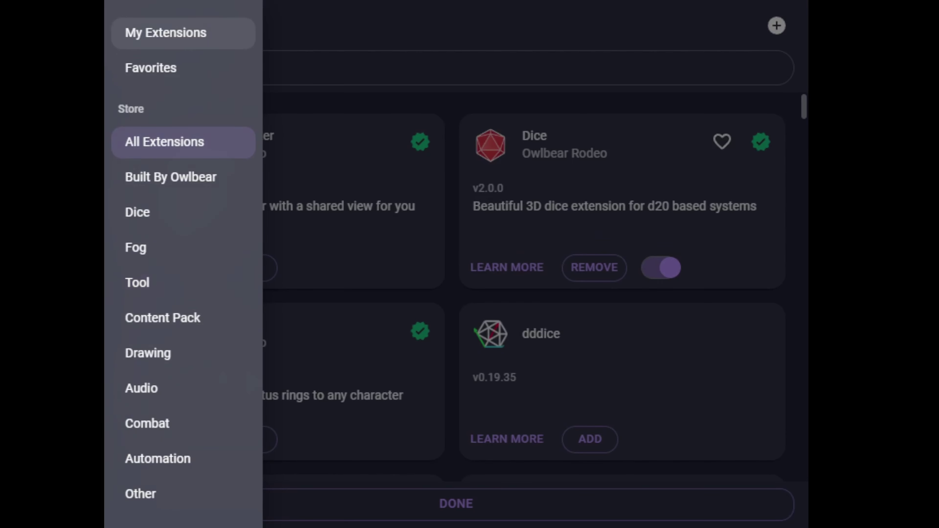
left_click(451, 264)
scroll(452, 287, "down", 3)
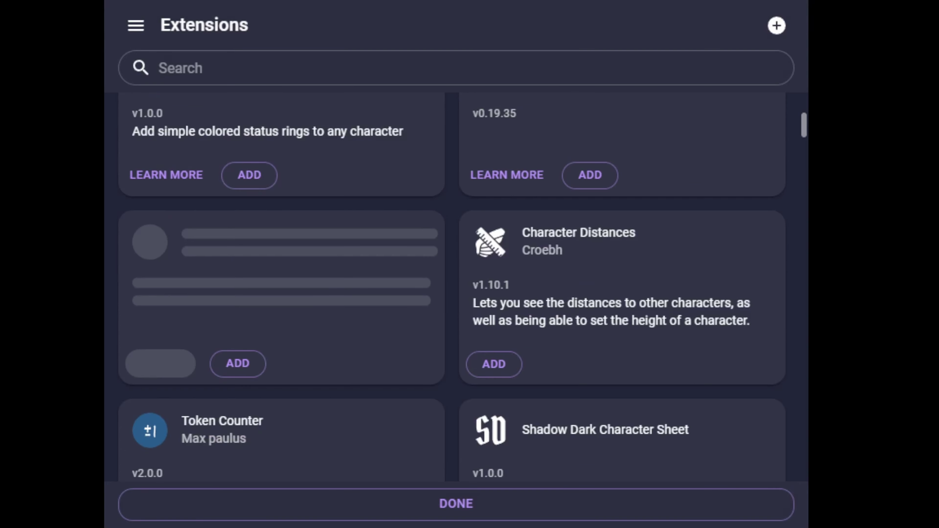
scroll(451, 287, "up", 2)
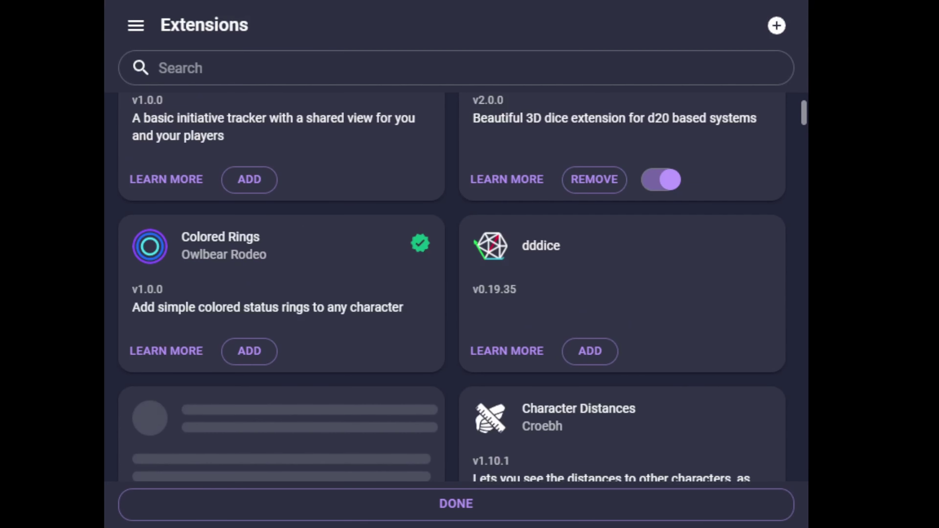
scroll(452, 286, "up", 1)
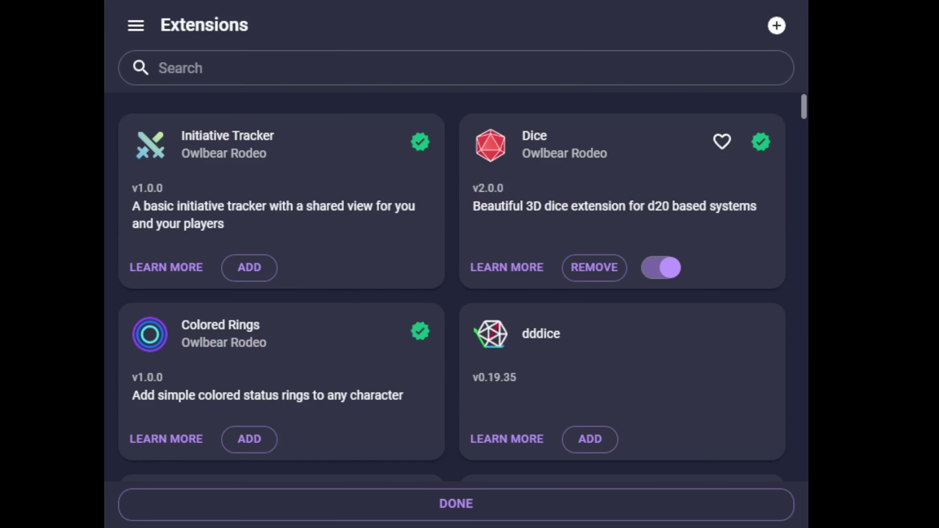
left_click(249, 266)
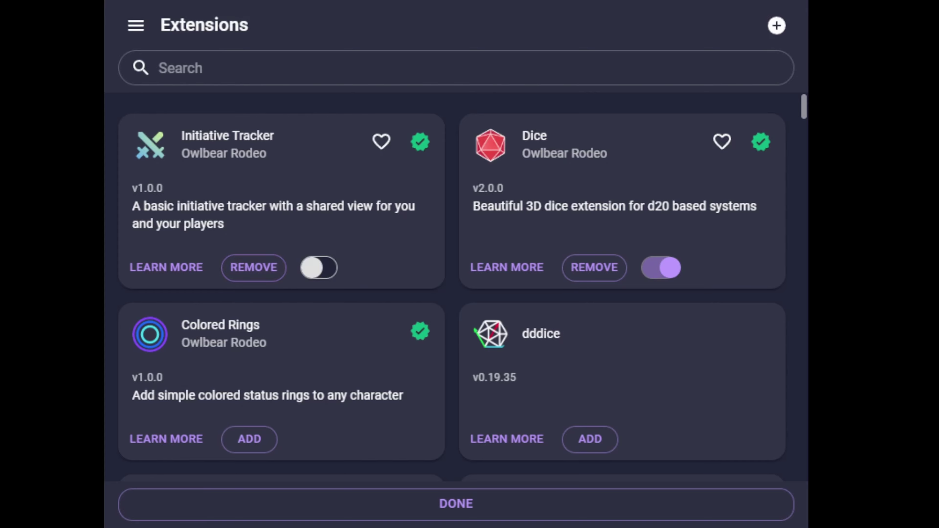
left_click(319, 267)
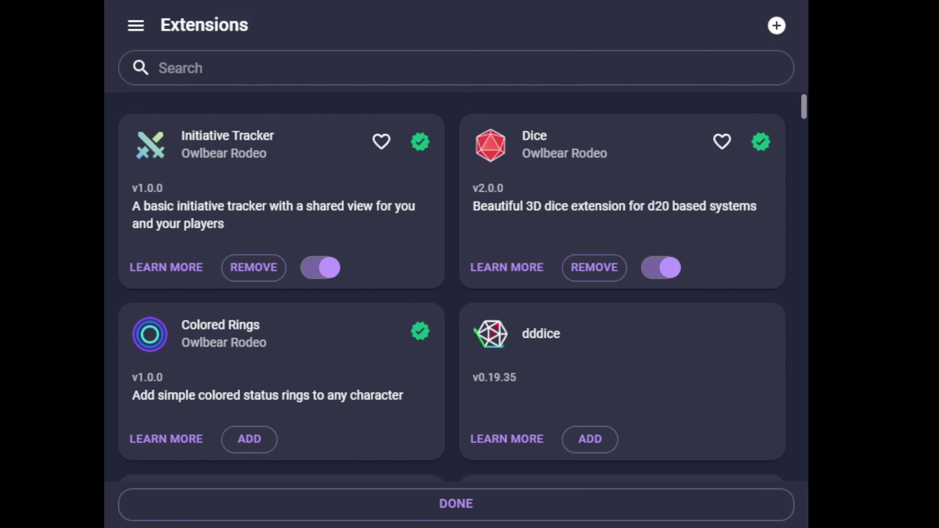
Step: Search the extension store for "stat", then add Stat Bubbles for D&D and enable it in the room
scroll(452, 286, "down", 2)
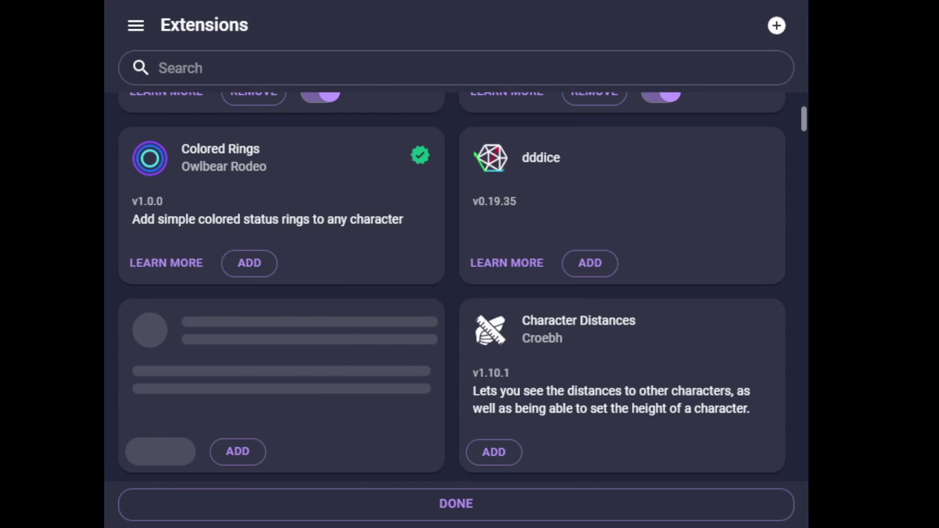
scroll(451, 287, "down", 1)
scroll(452, 287, "up", 3)
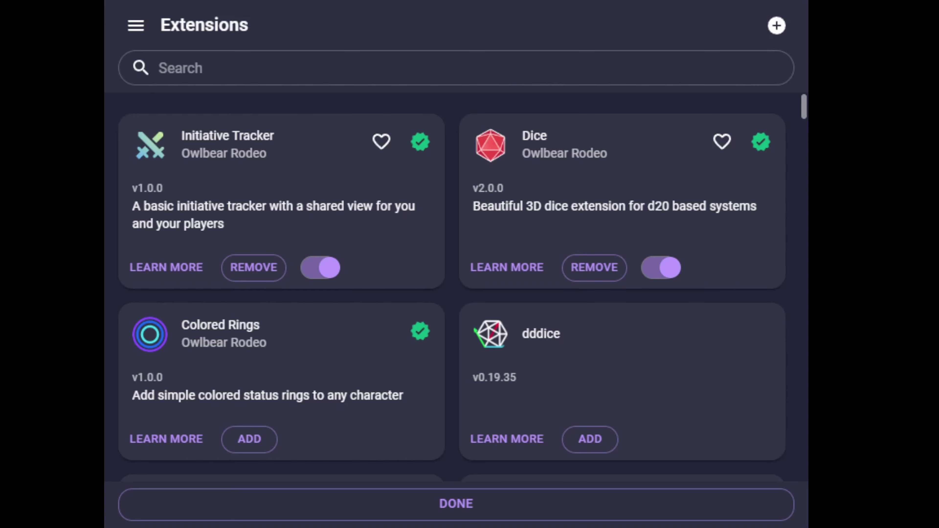
scroll(456, 287, "down", 2)
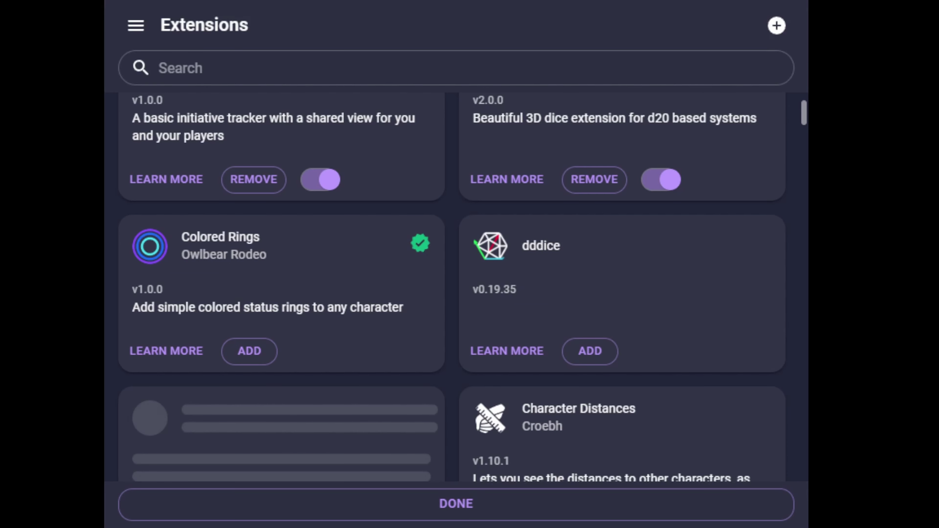
scroll(455, 286, "up", 2)
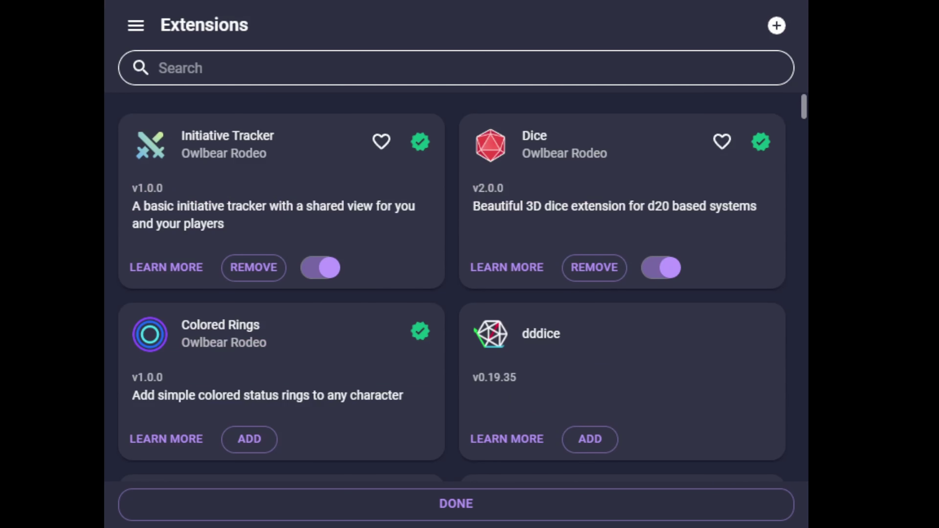
left_click(180, 68)
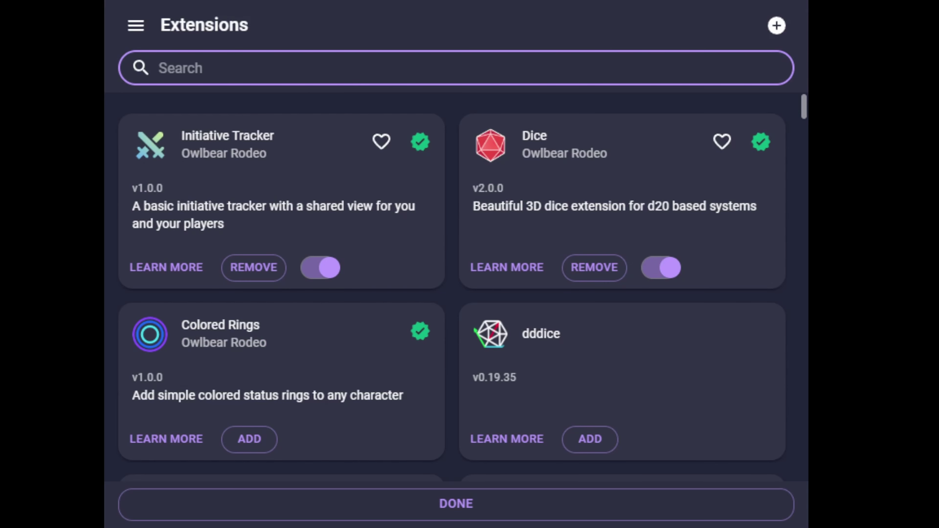
type("stat")
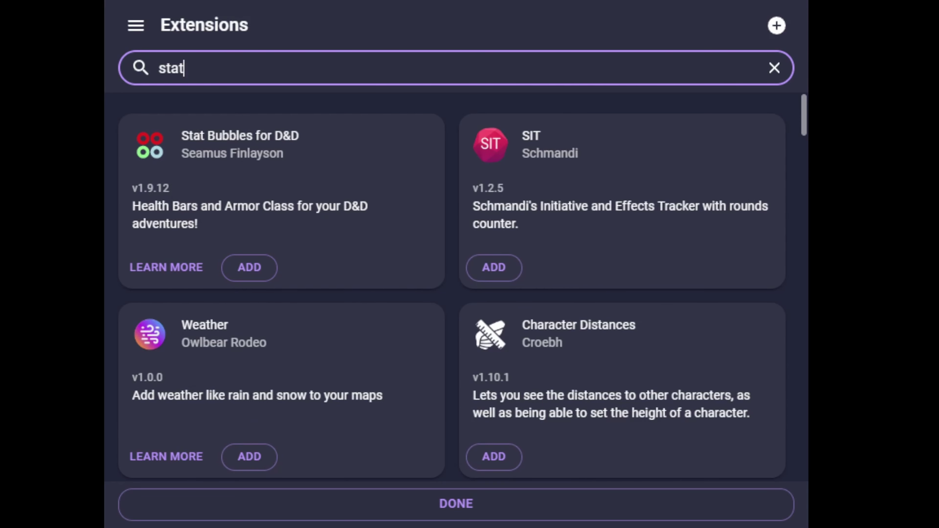
left_click(249, 267)
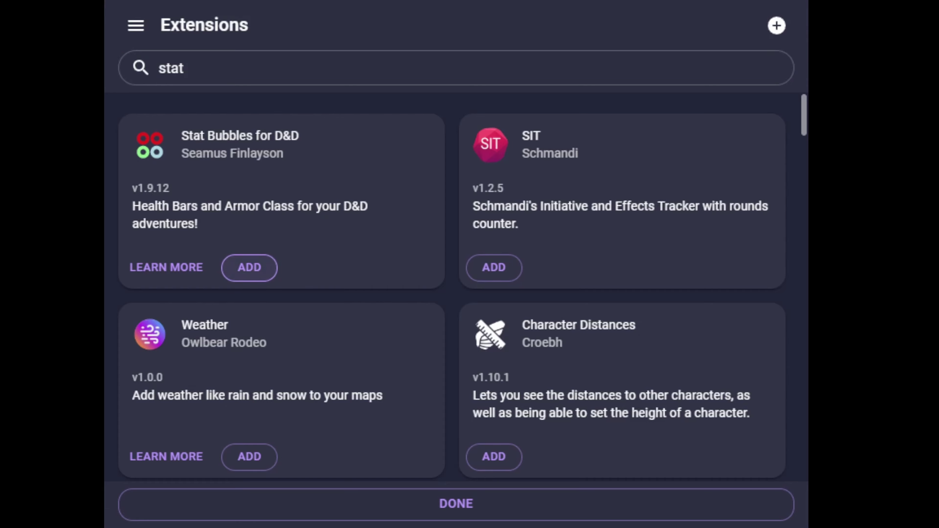
left_click(319, 268)
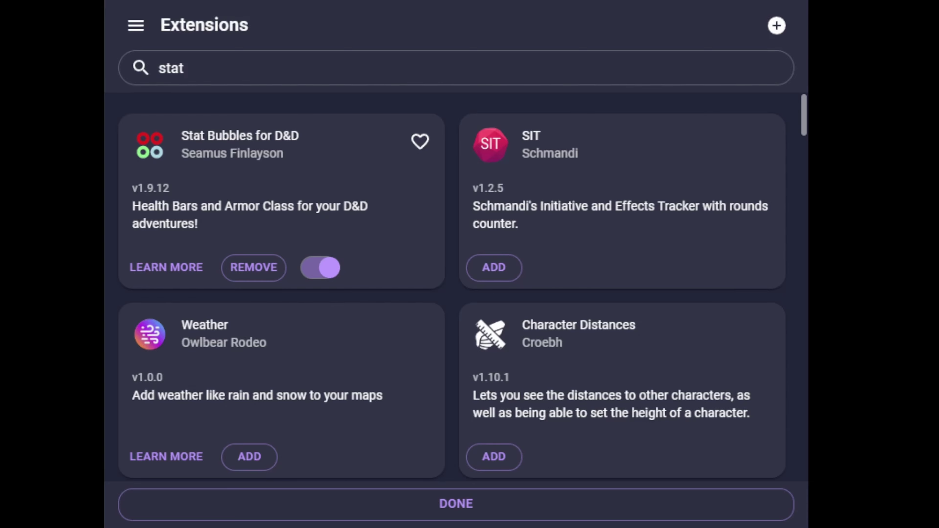
Step: Clear the "stat" search and close the extension store
scroll(456, 285, "down", 5)
scroll(455, 285, "up", 5)
left_click(184, 68)
key("ctrl+a")
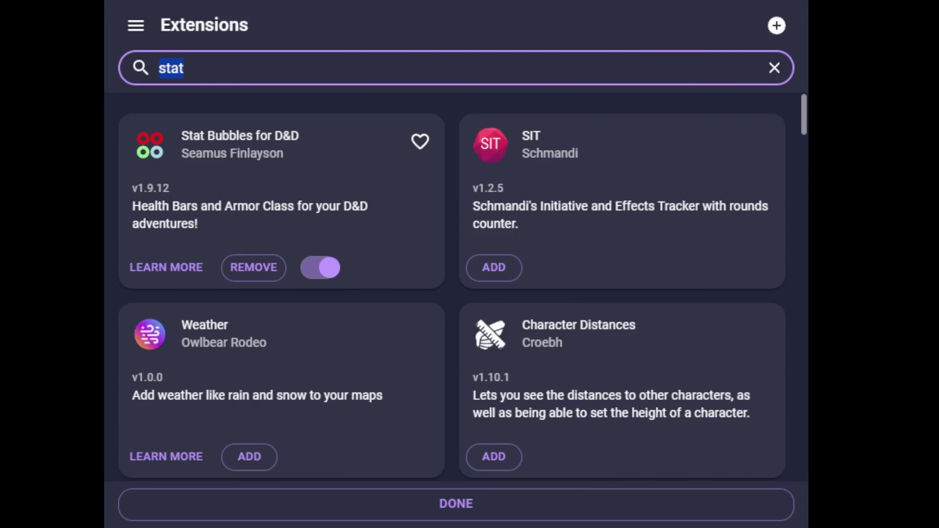
key("BackSpace")
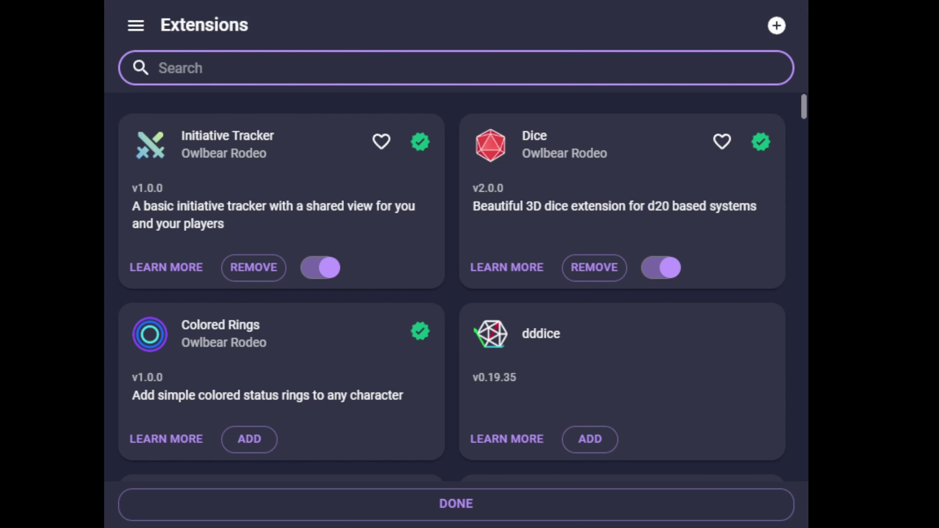
left_click(456, 504)
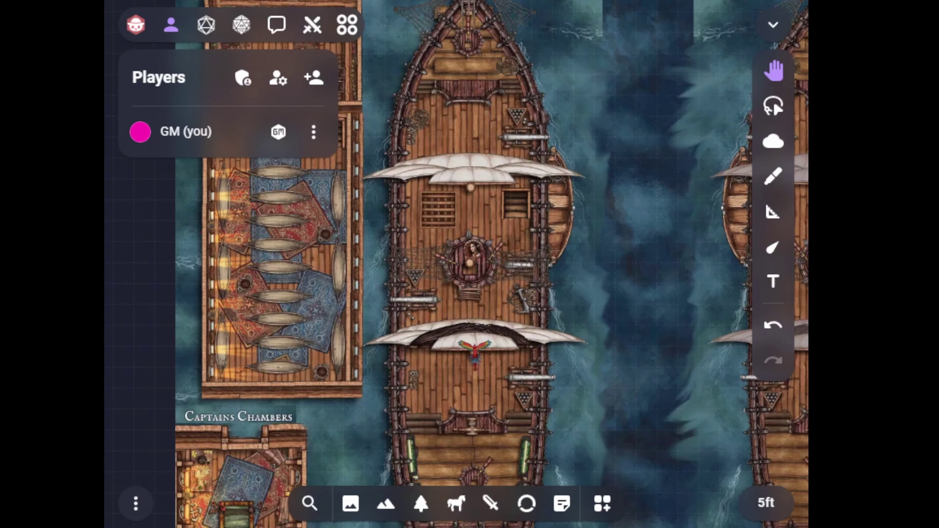
Step: Reopen the extensions to review the installed list, then return to the ship map
left_click(136, 503)
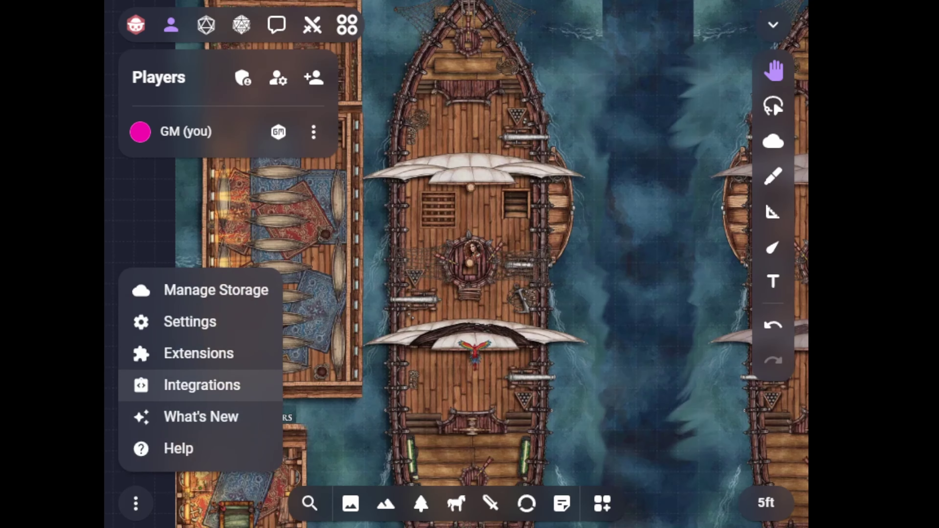
left_click(199, 353)
scroll(462, 285, "down", 5)
scroll(462, 285, "up", 5)
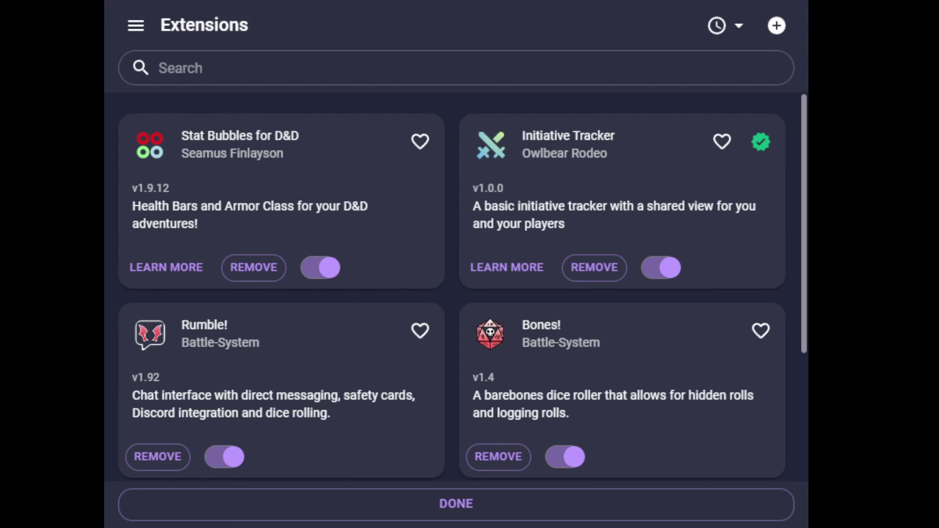
scroll(452, 285, "down", 5)
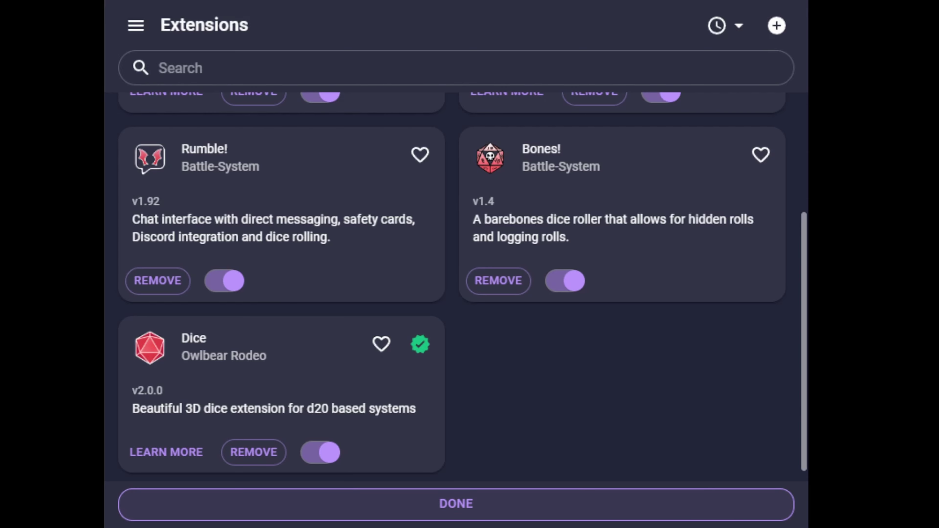
left_click(456, 504)
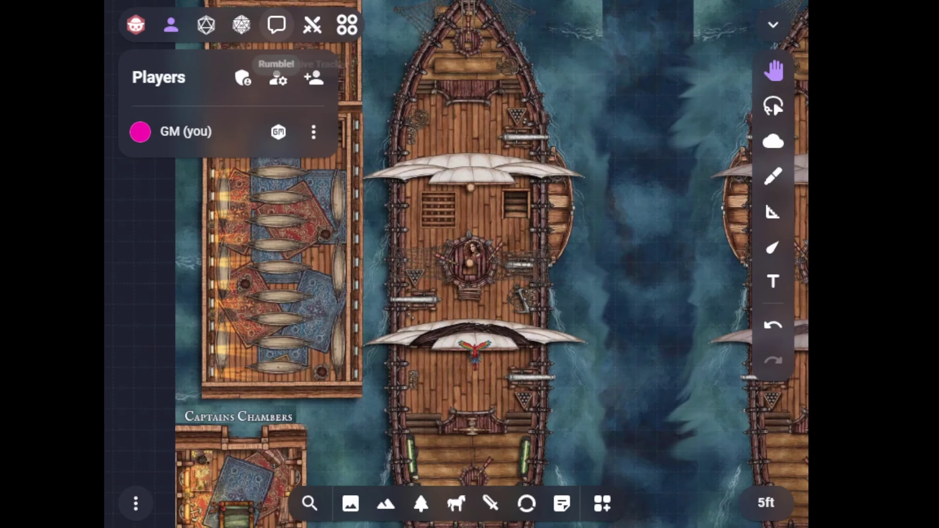
Step: Move the red-haired character token from the round mast platform to the open deck between the forward sail and the bow
scroll(413, 163, "up", 10)
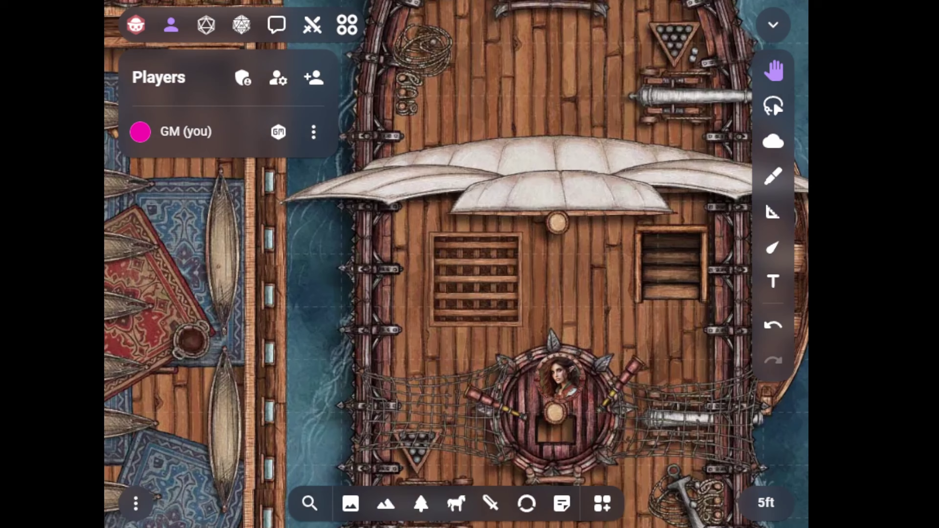
left_click_drag(558, 381, 548, 94)
left_click_drag(518, 147, 449, 274)
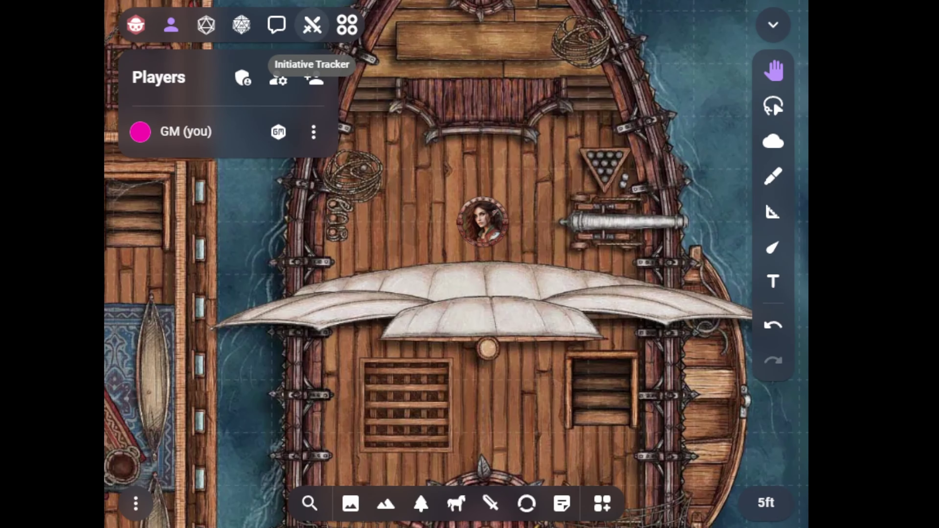
Step: Show the initiative tracker and place the green goblin character token on the raised platform near the bow
left_click(312, 24)
scroll(568, 71, "up", 4)
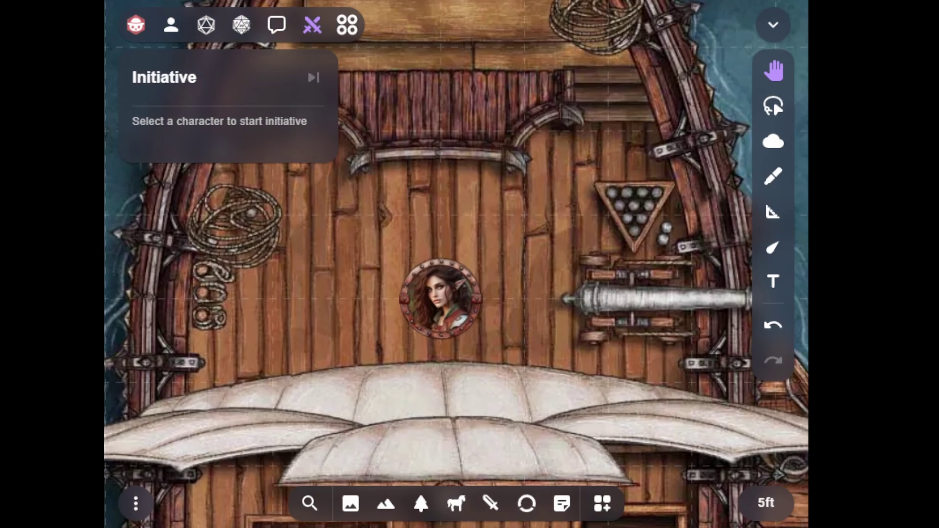
left_click(526, 503)
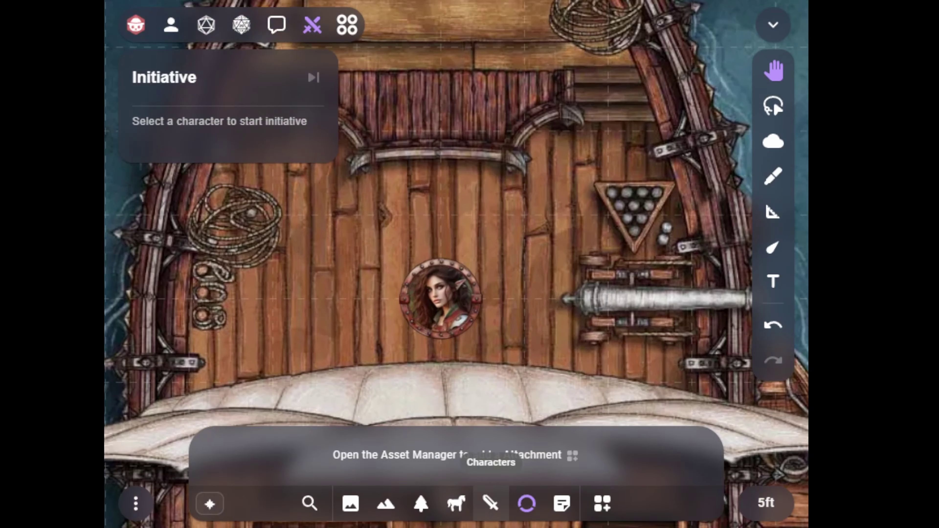
left_click(490, 503)
left_click_drag(581, 453, 425, 59)
key("Escape")
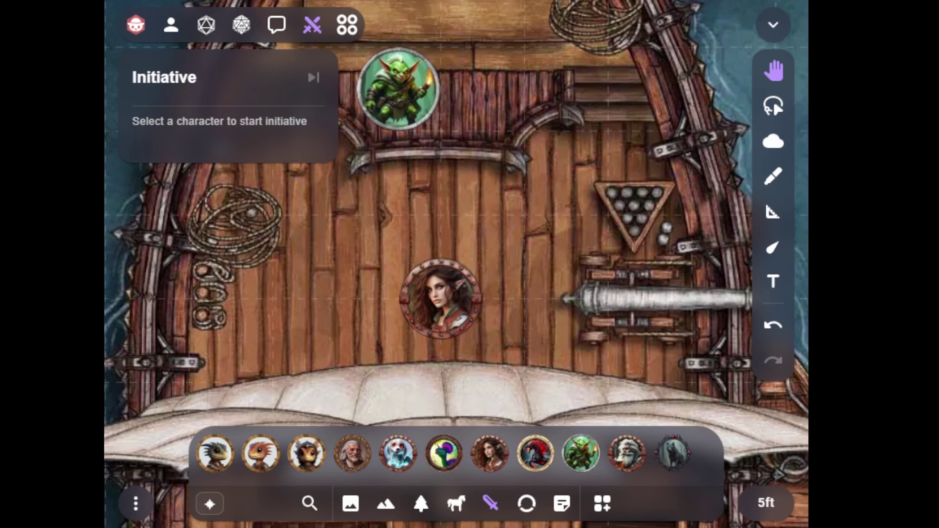
left_click_drag(426, 256, 488, 275)
right_click(489, 274)
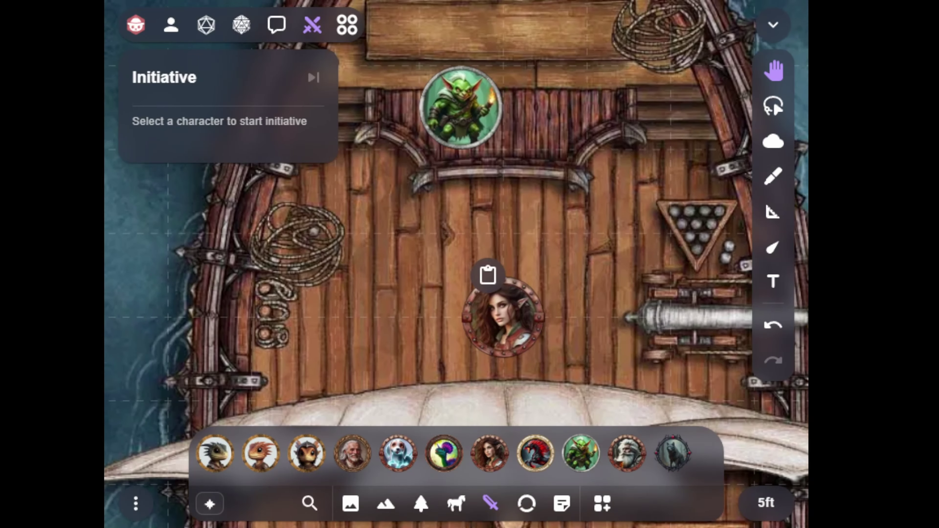
key("Escape")
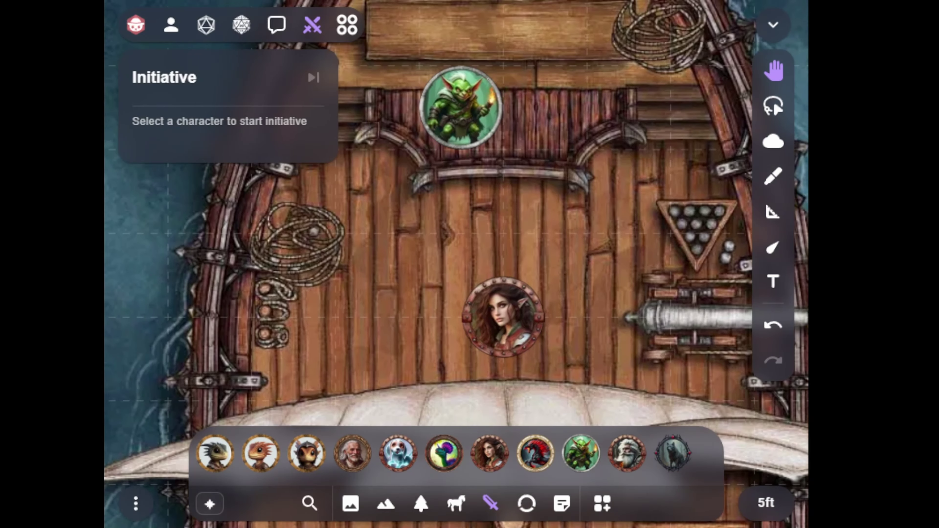
Step: Add the goblin token to the initiative list
left_click(461, 108)
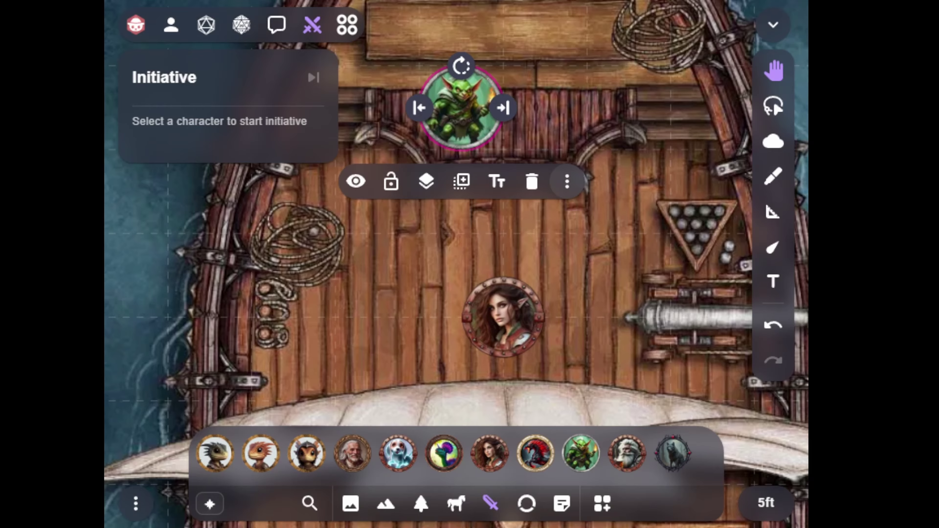
left_click(461, 108)
left_click(461, 108)
left_click(566, 181)
left_click(549, 195)
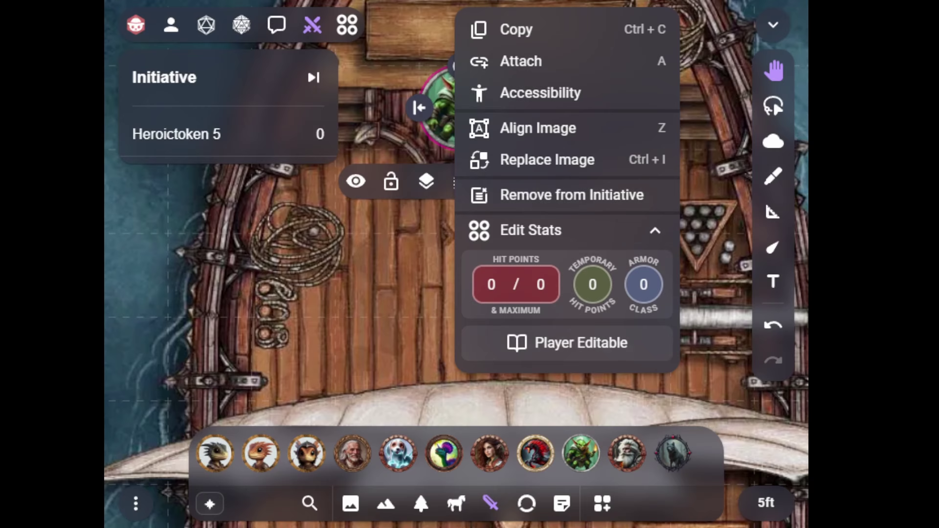
key("Escape")
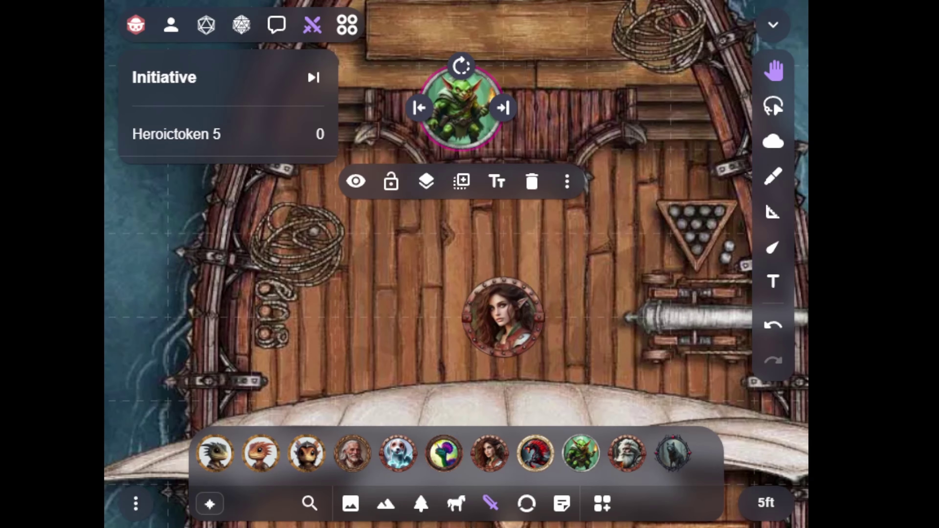
Step: Try to set the red-haired character token's hit points to 42 / 42 and its armor class to 16
left_click(502, 317)
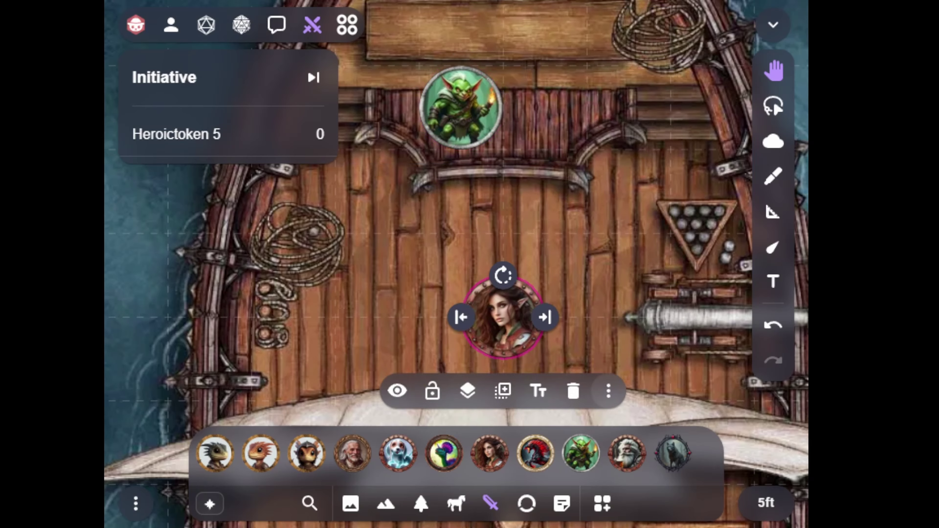
left_click(608, 391)
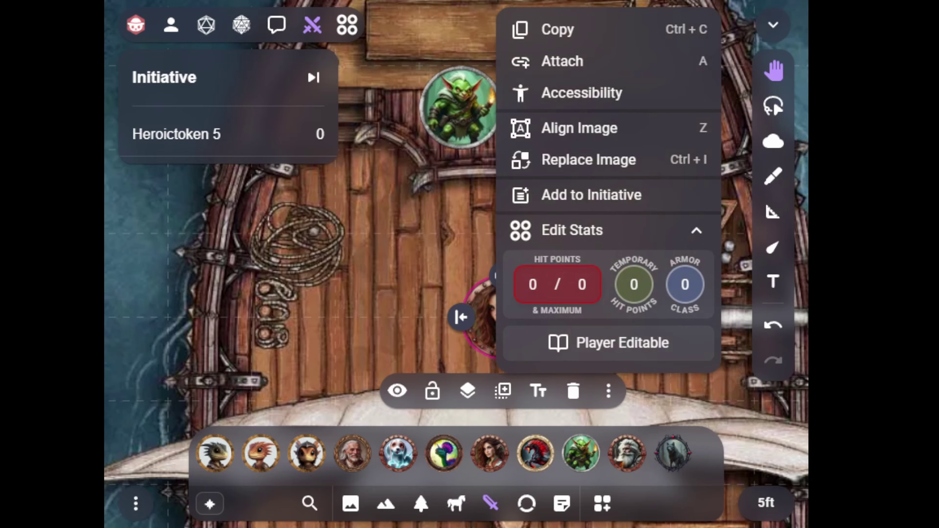
left_click(532, 284)
type("42")
key("Tab")
type("42")
left_click(685, 284)
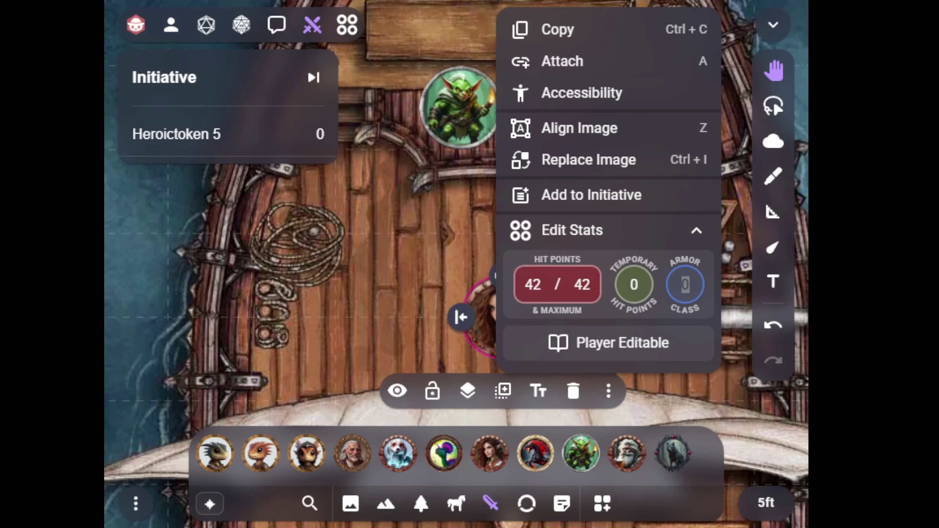
type("16")
key("Escape")
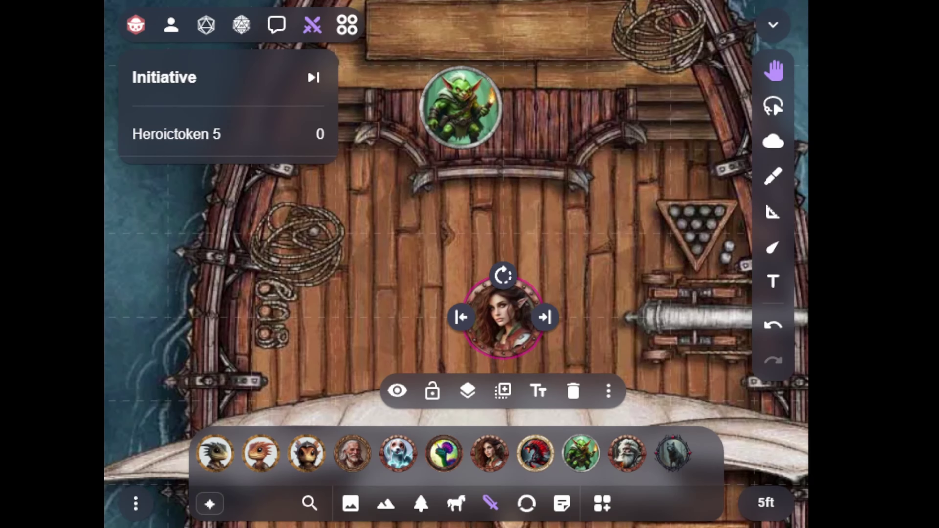
key("Escape")
Step: Enter hit points 42 / 42 and armor class 16 again for the red-haired token, and add it to initiative
scroll(504, 318, "down", 2)
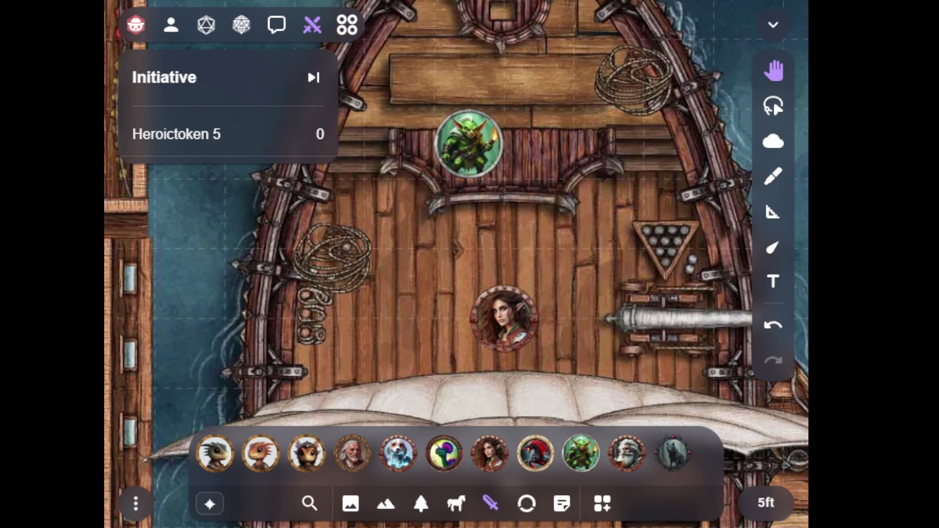
left_click(504, 318)
left_click(609, 386)
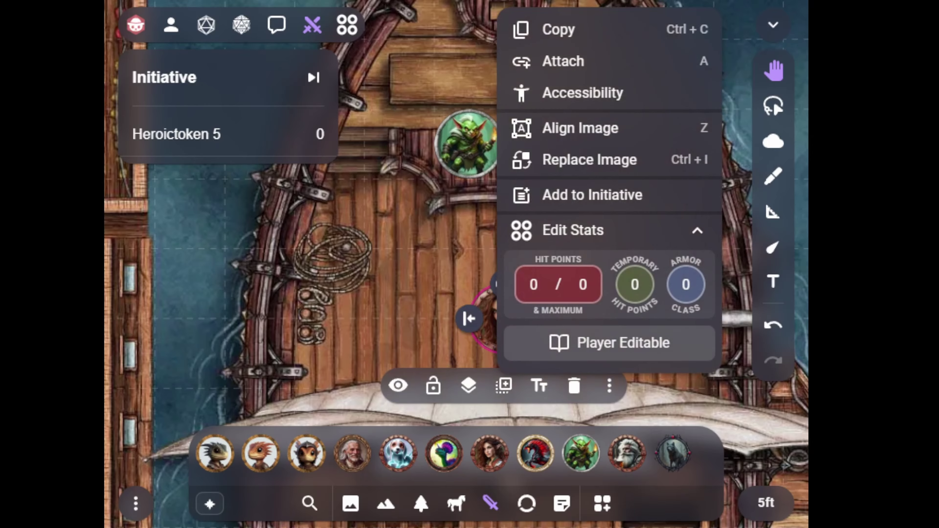
left_click(533, 284)
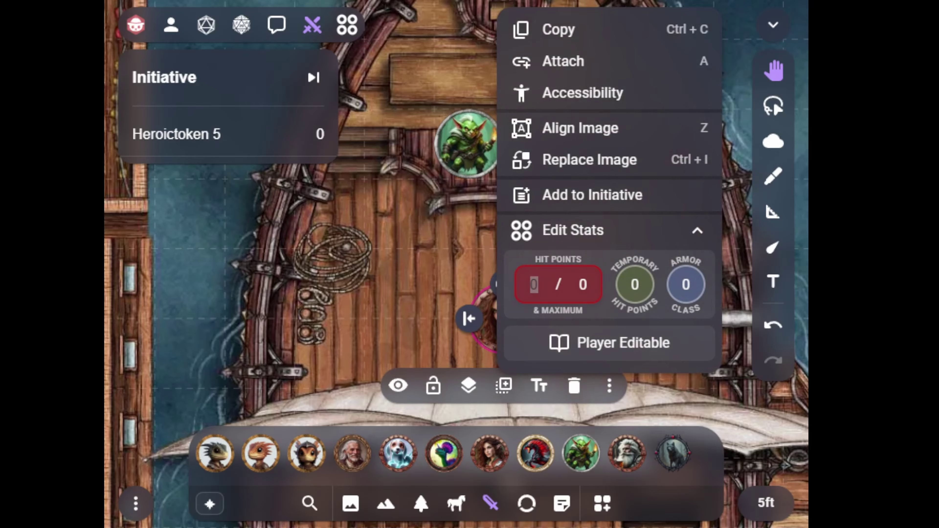
type("42")
key("Tab")
type("42")
key("Tab")
key("Tab")
type("16")
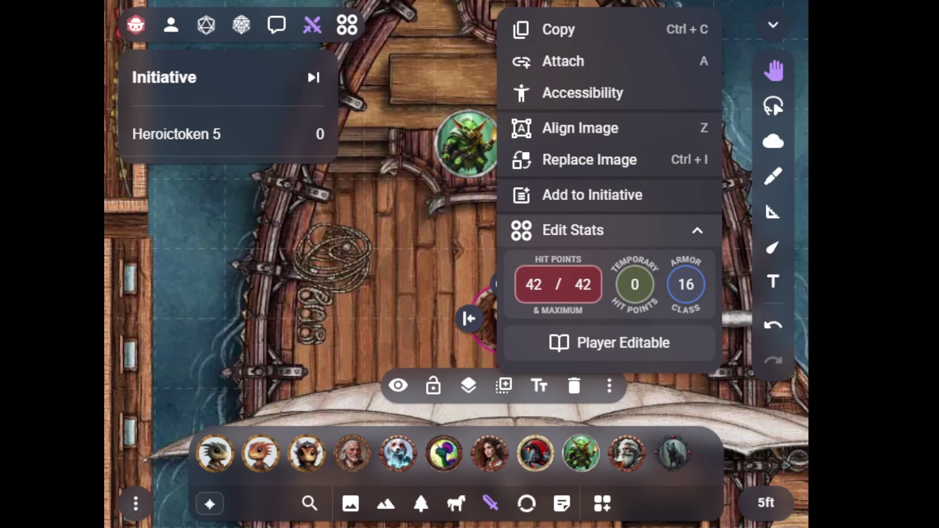
left_click(592, 195)
key("Escape")
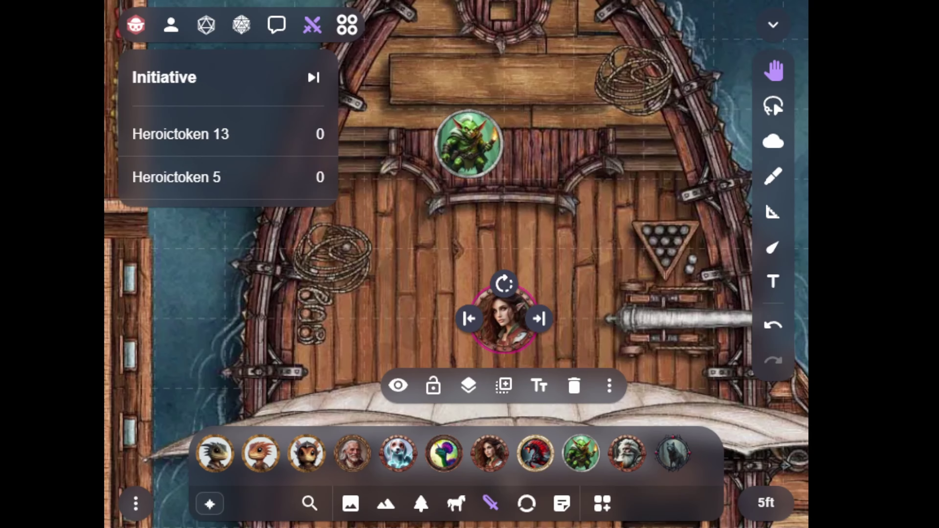
Step: Switch the red-haired token's stats back and forth between Player Editable and Dungeon Master Only, ending on Dungeon Master Only
scroll(453, 318, "up", 3)
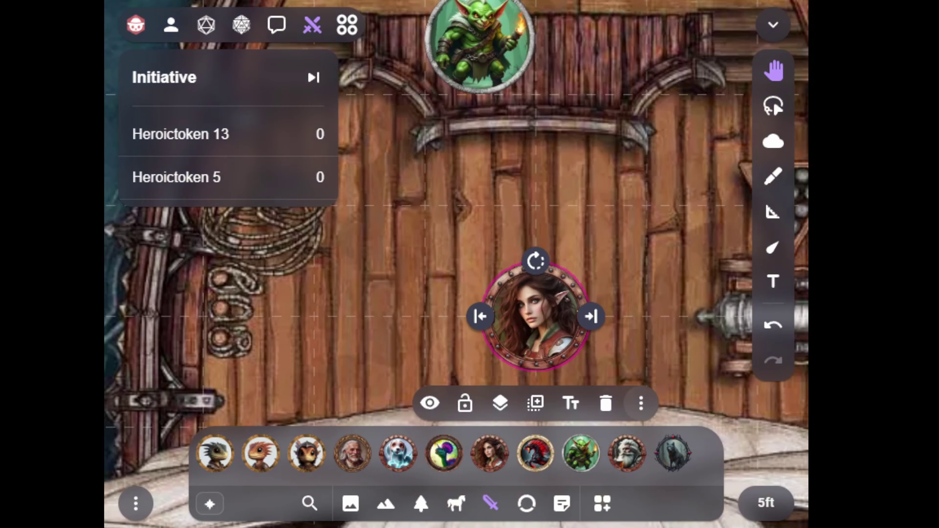
left_click(640, 403)
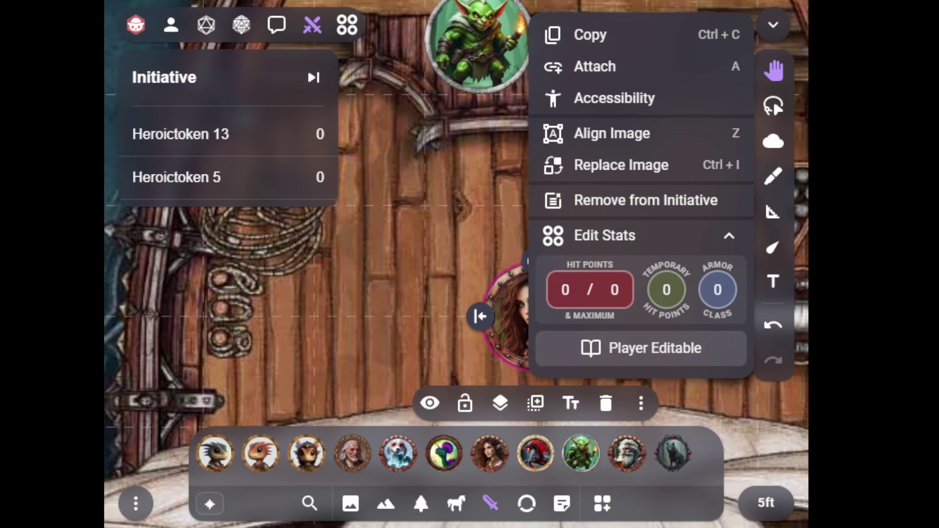
left_click(641, 348)
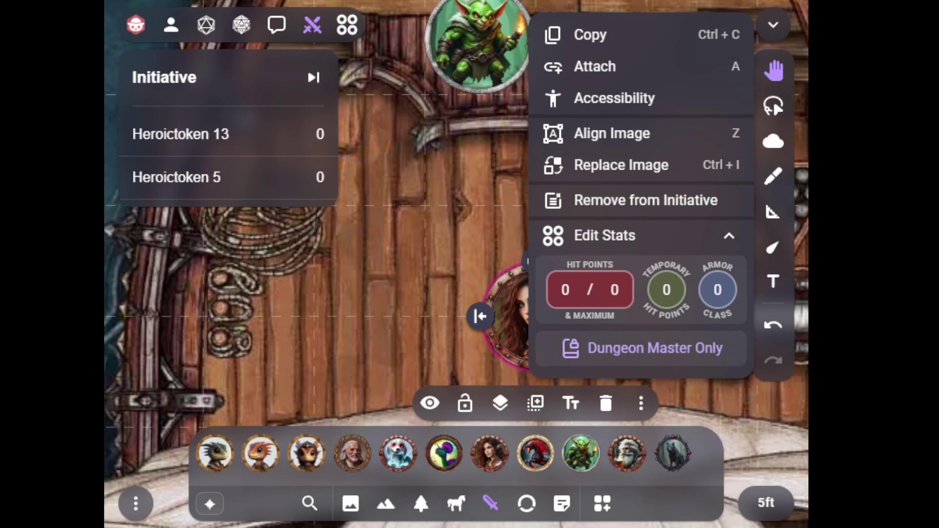
left_click(641, 347)
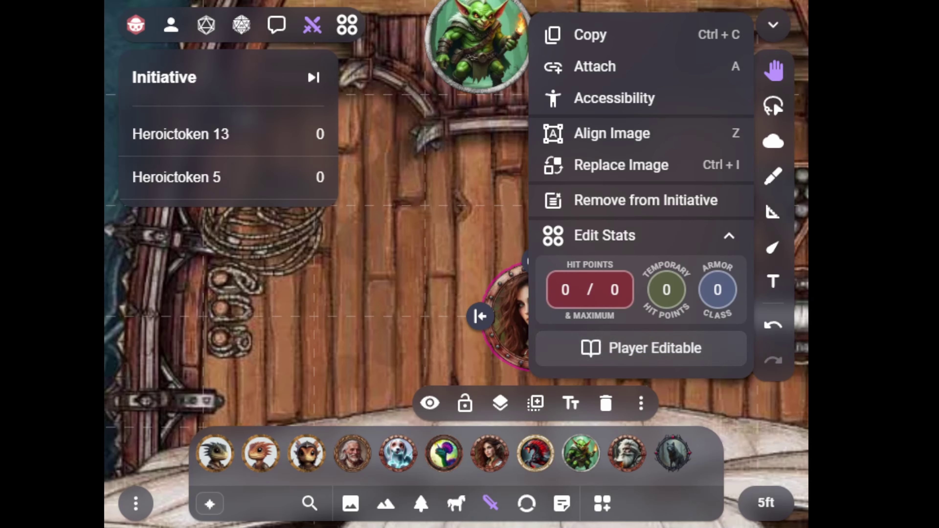
left_click(640, 348)
left_click(640, 348)
left_click(640, 347)
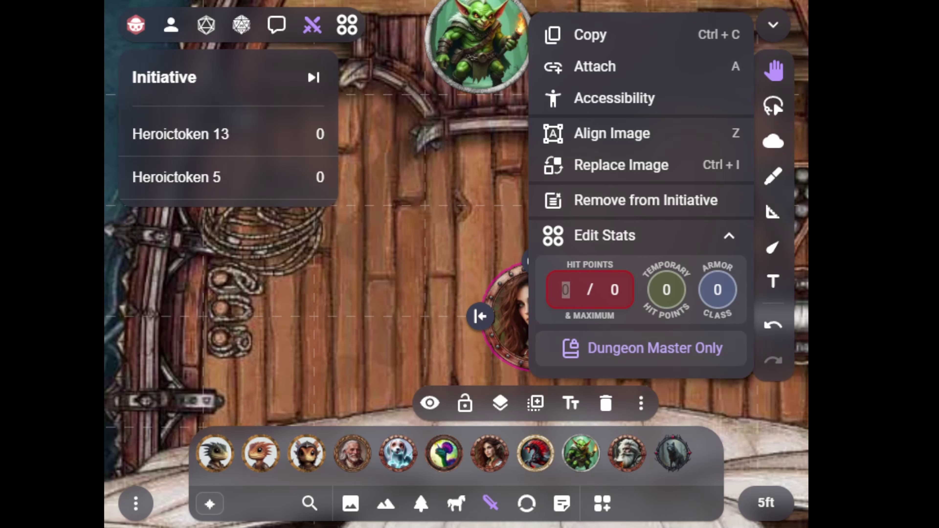
Step: Set the red-haired token's hit points to 15 / 25 and its armor class to 16
type("39")
key("BackSpace")
type("3")
key("ctrl+a")
type("15")
key("Tab")
type("25")
left_click(717, 289)
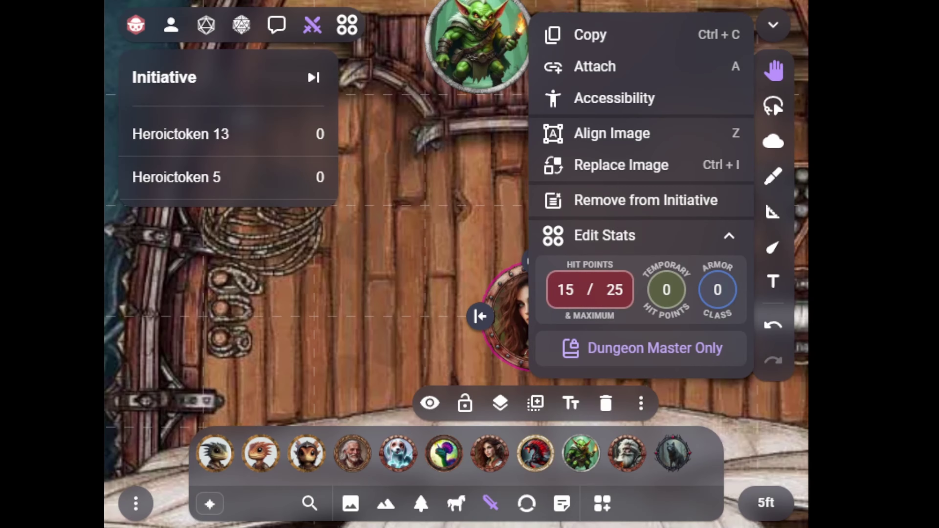
type("16")
key("Escape")
key("Escape")
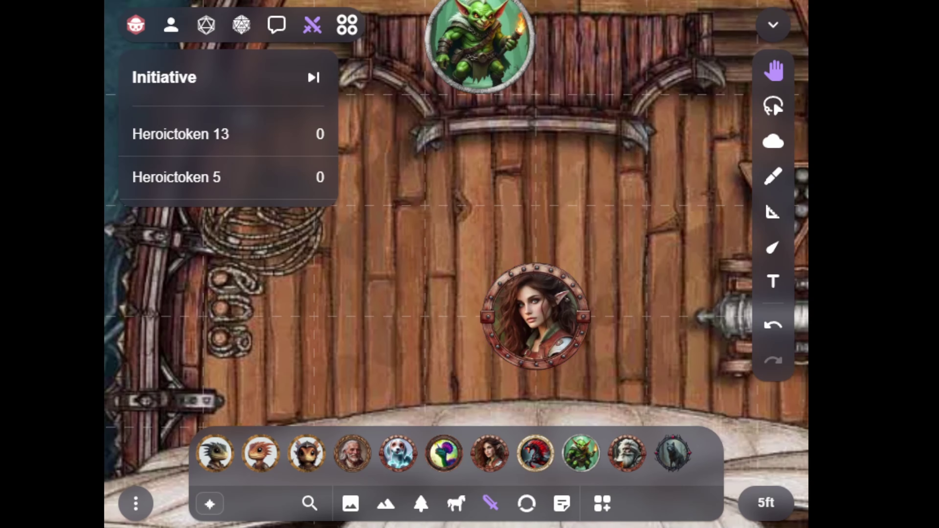
Step: Place the Dc6 character token on the deck beside the cannon and set its armor class to 16
scroll(378, 326, "down", 3)
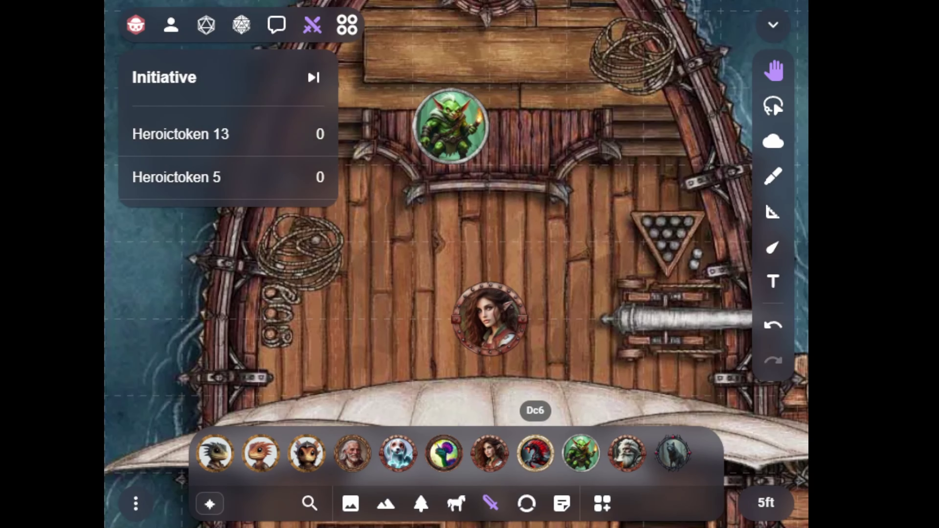
left_click_drag(536, 453, 570, 279)
scroll(606, 299, "up", 1)
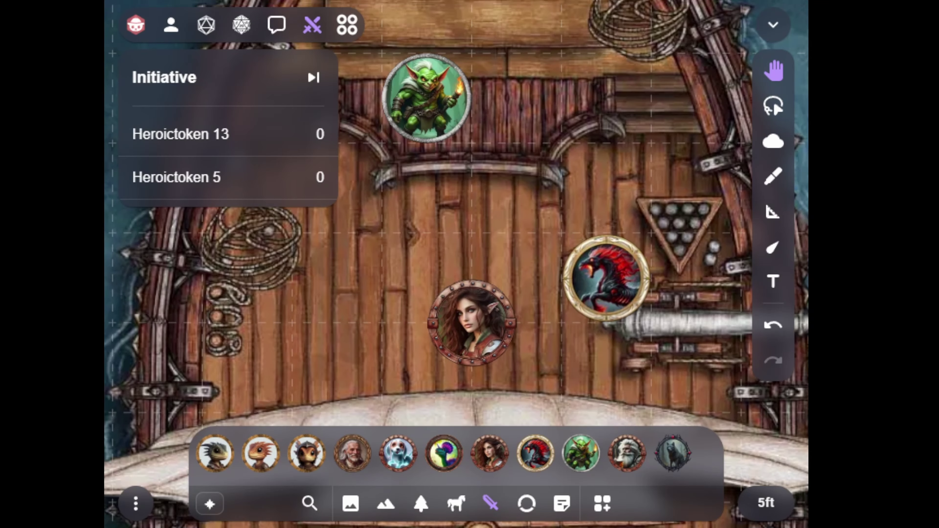
left_click(605, 280)
left_click(712, 355)
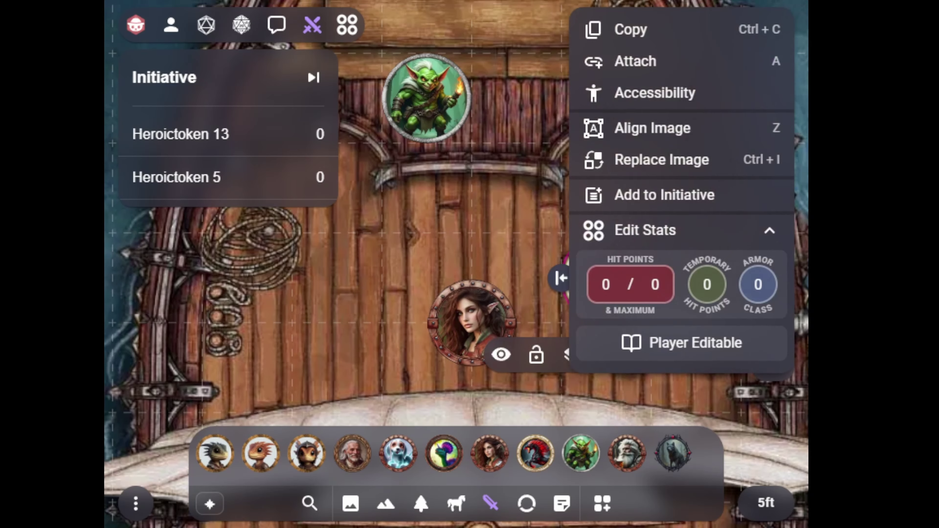
left_click(757, 284)
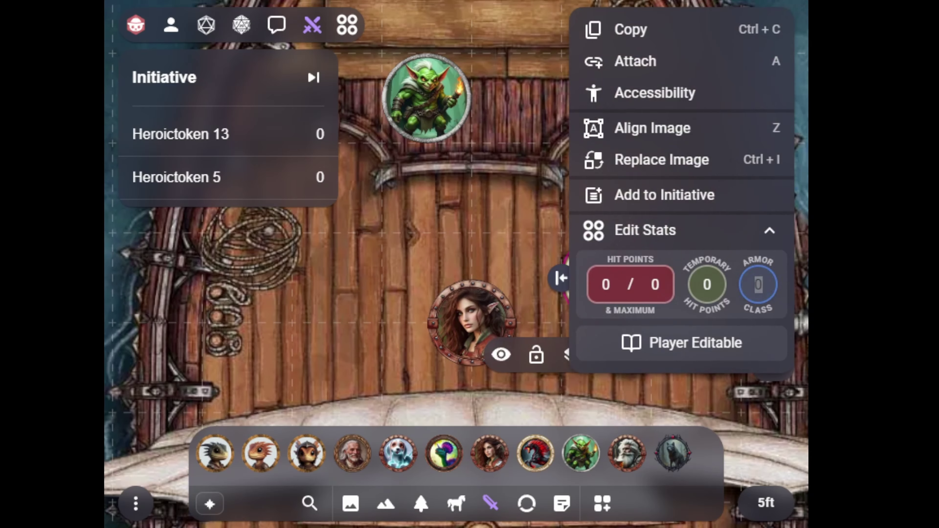
type("16")
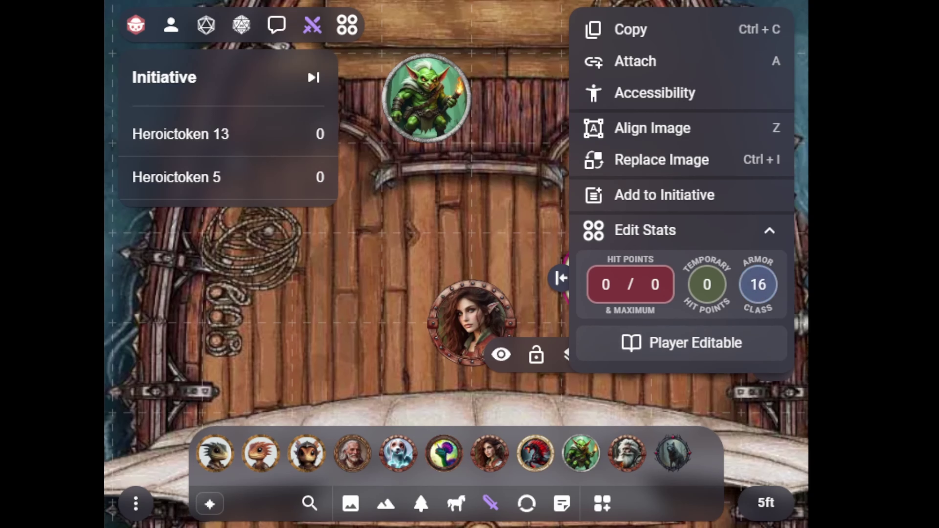
Step: Delete the Dc6, red-haired and goblin character tokens from the ship map
left_click(800, 167)
left_click(678, 355)
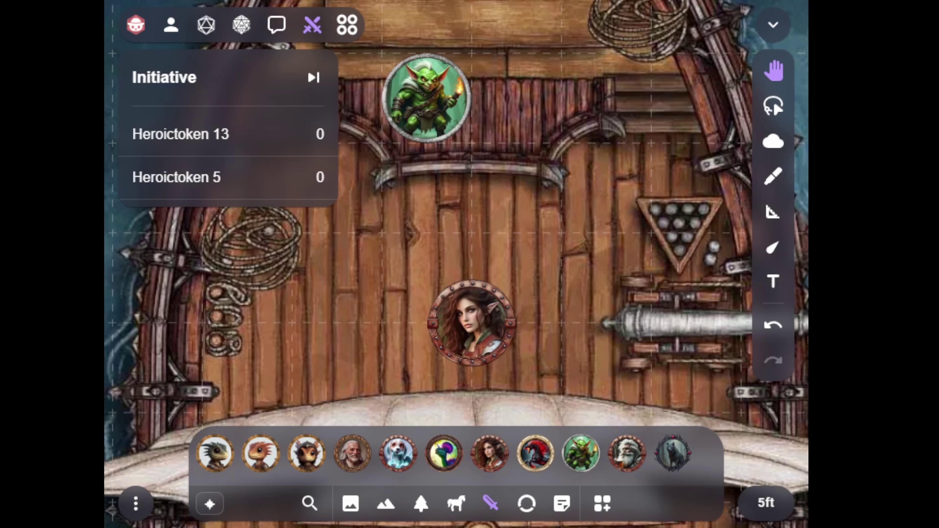
left_click_drag(480, 237, 542, 257)
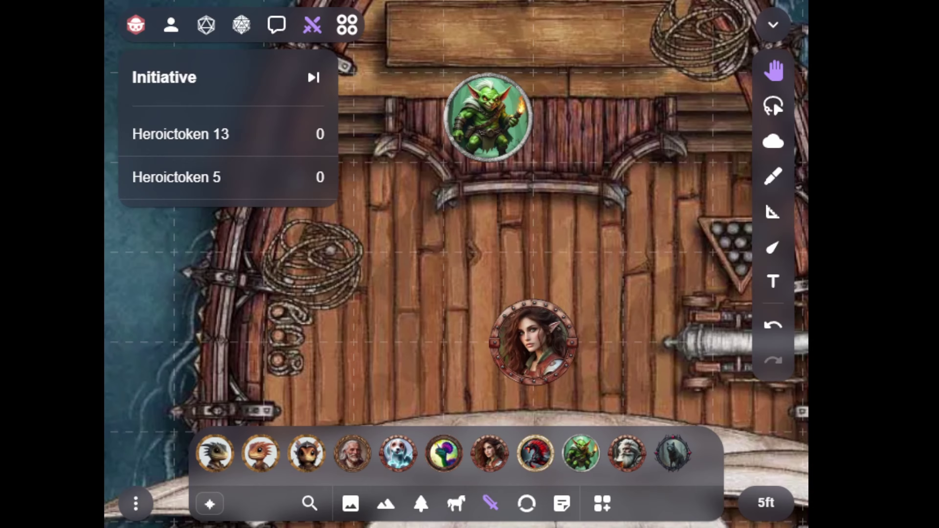
left_click(533, 342)
key("Delete")
left_click(488, 117)
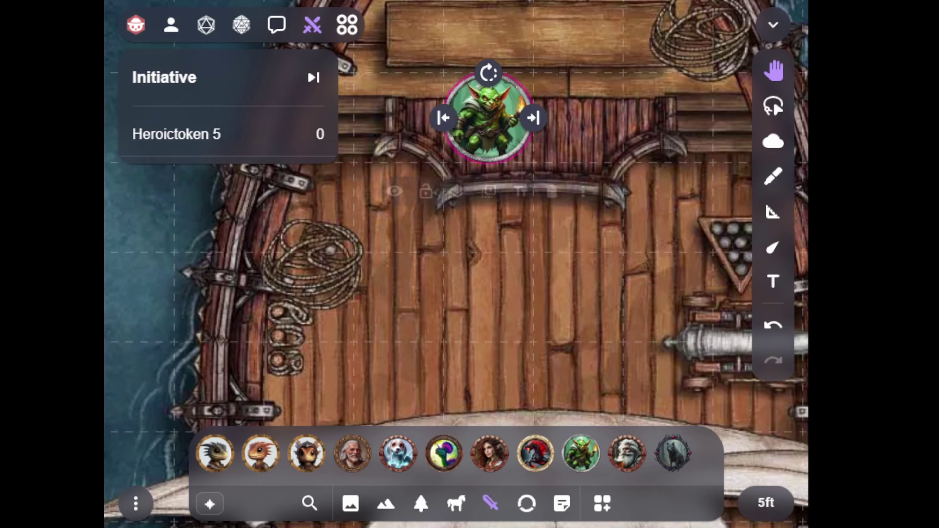
key("Delete")
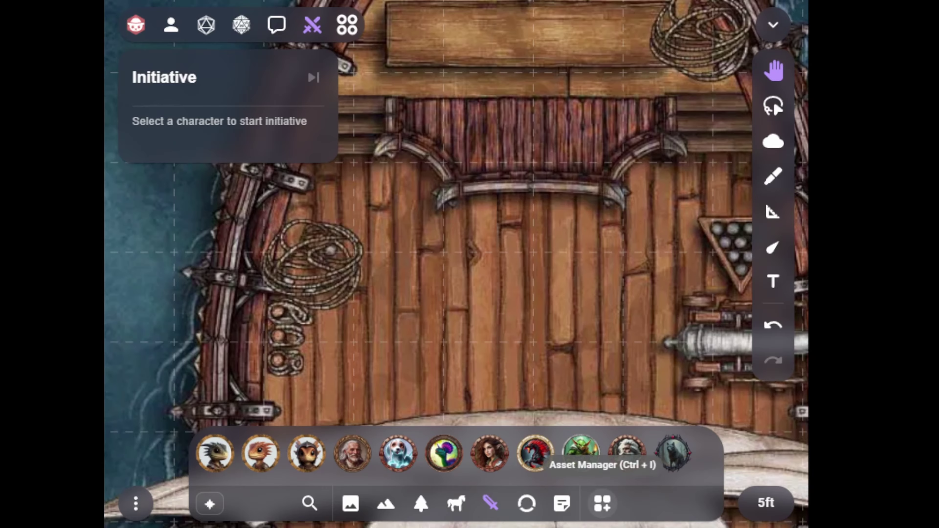
Step: Rename the Heroictoken 13 character asset to Khaos, save its defaults and return to the map
left_click(603, 503)
scroll(535, 222, "up", 2)
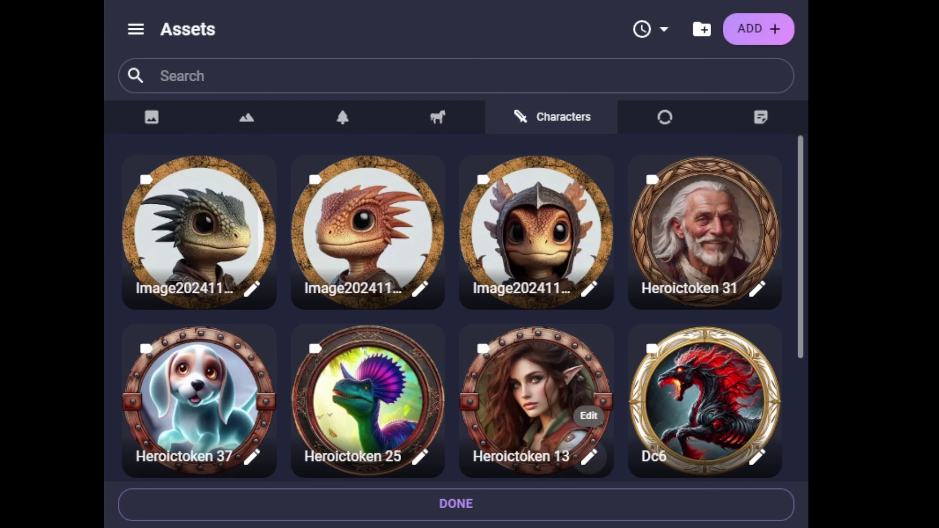
left_click(588, 457)
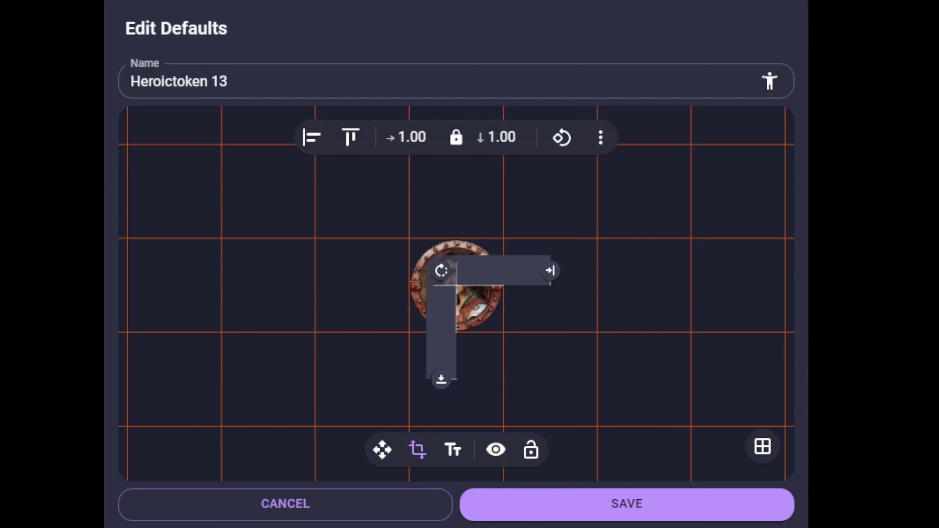
left_click(228, 81)
double_click(228, 81)
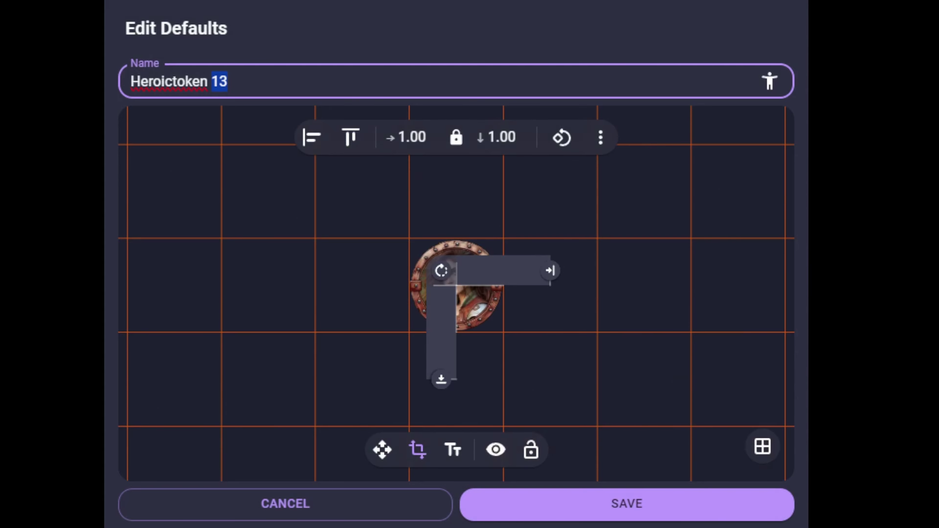
left_click(229, 81)
key("BackSpace")
key("BackSpace")
key("BackSpace")
key("BackSpace")
key("BackSpace")
key("BackSpace")
key("BackSpace")
key("BackSpace")
key("BackSpace")
key("BackSpace")
key("BackSpace")
key("BackSpace")
key("BackSpace")
key("BackSpace")
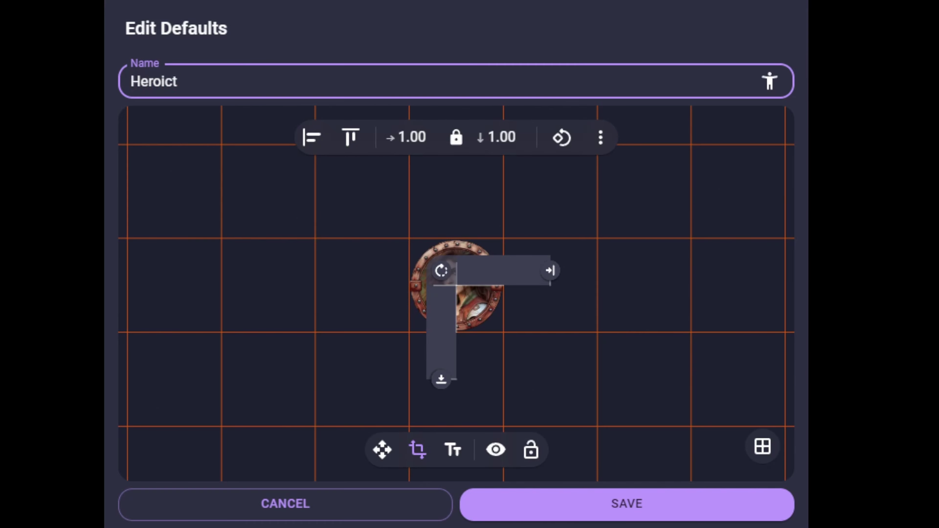
type("Khaos")
key("Return")
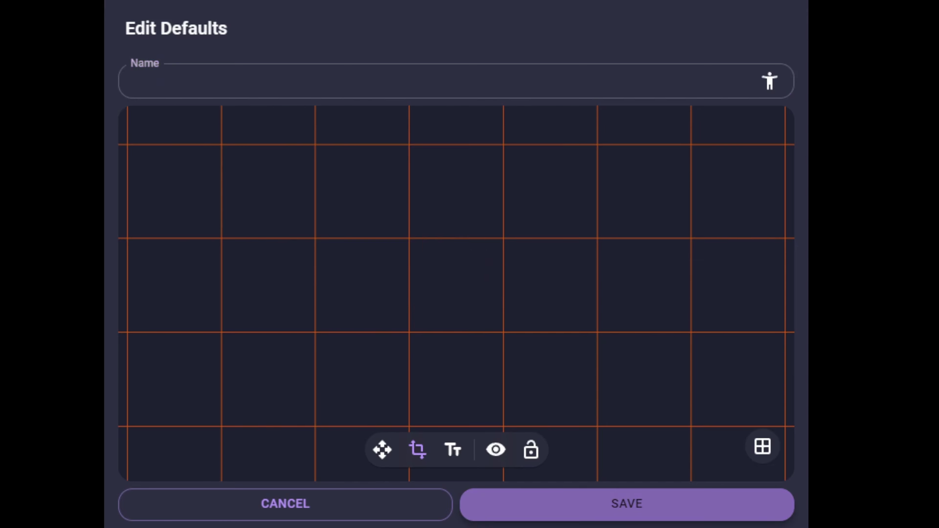
left_click(456, 503)
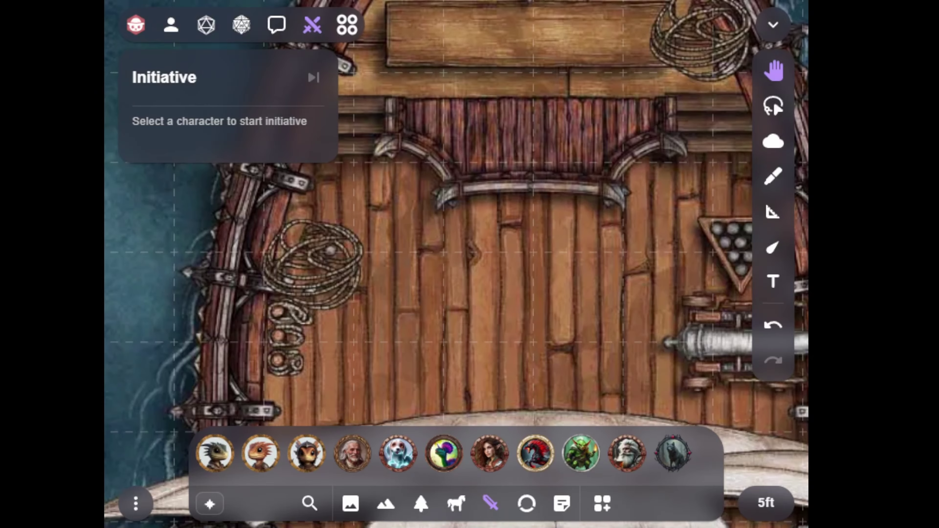
Step: Place the Khaos token in the middle of the ship's deck and add it to initiative
left_click_drag(490, 454, 536, 354)
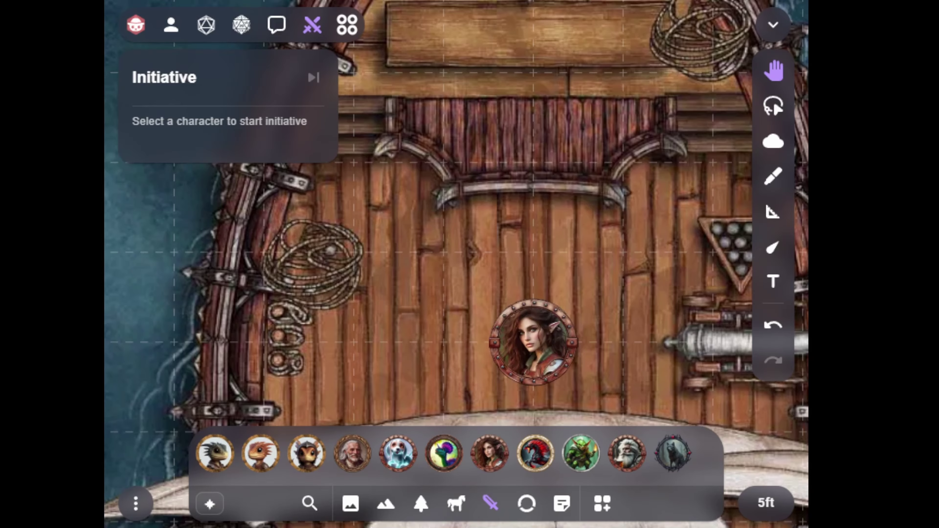
left_click(533, 342)
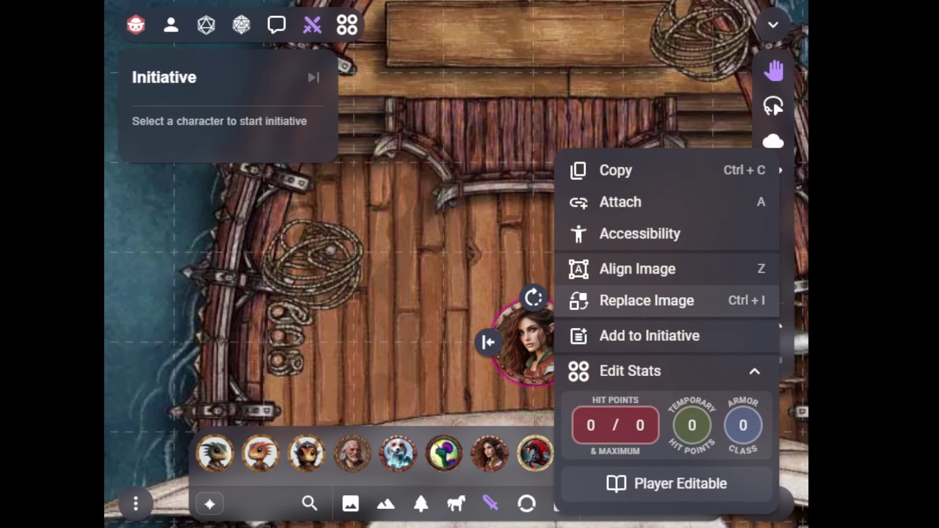
left_click(671, 336)
key("Escape")
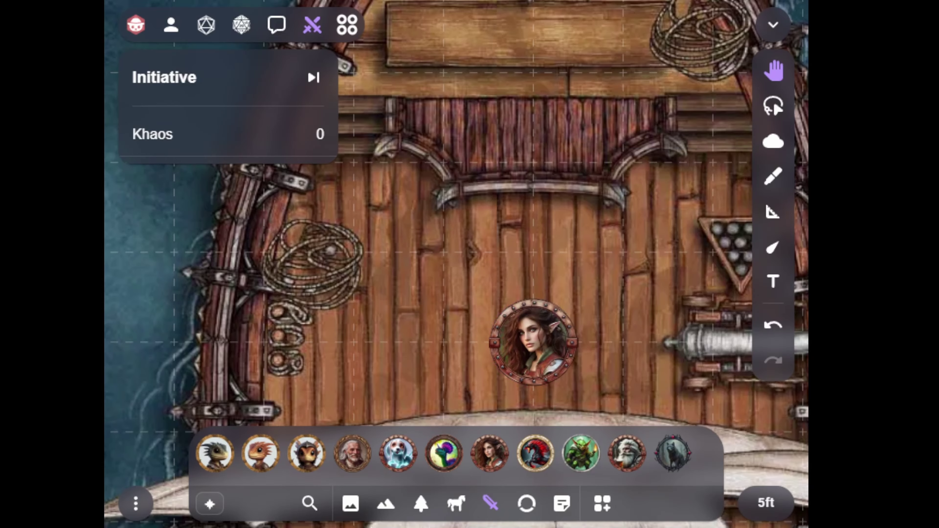
Step: Place a goblin token on the raised planks near the bow and add it to initiative
mouse_move(352, 453)
left_mouse_down()
mouse_move(355, 486)
mouse_move(353, 455)
left_mouse_up()
left_click_drag(581, 454, 488, 117)
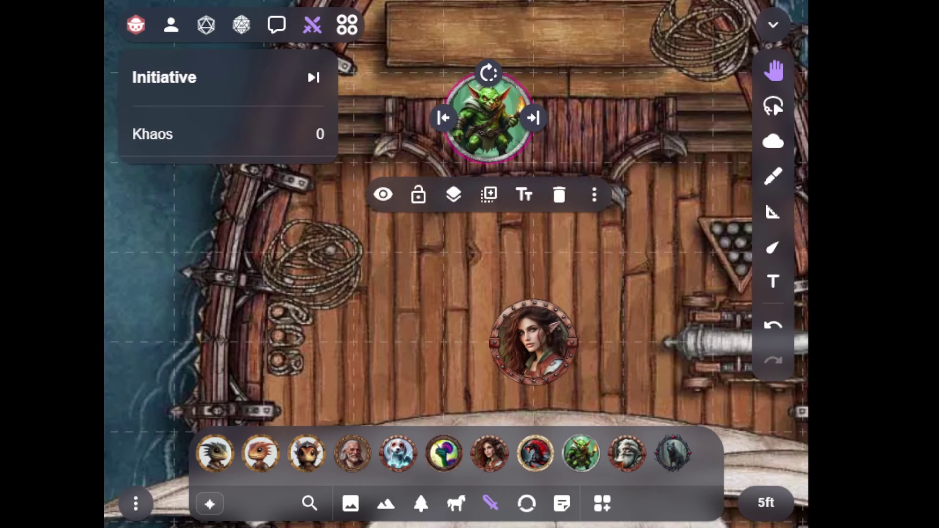
left_click(594, 194)
left_click(594, 194)
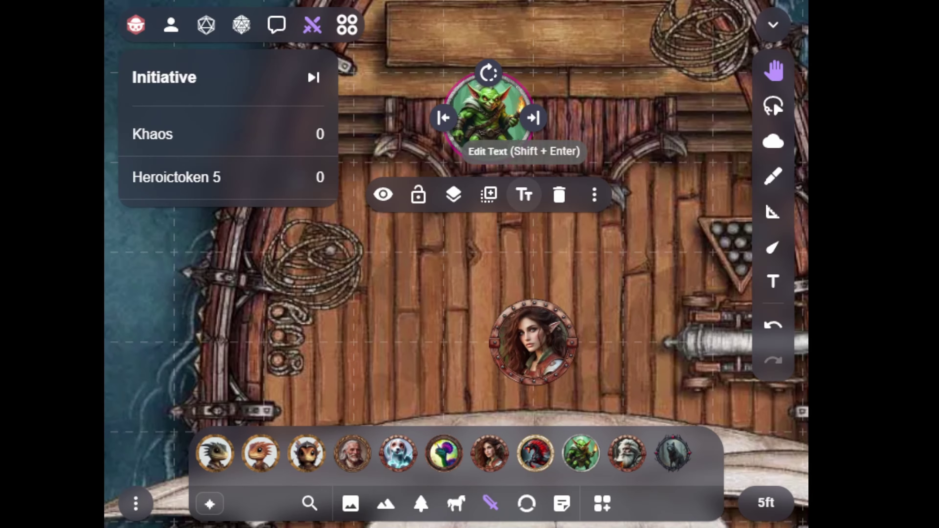
left_click(533, 248)
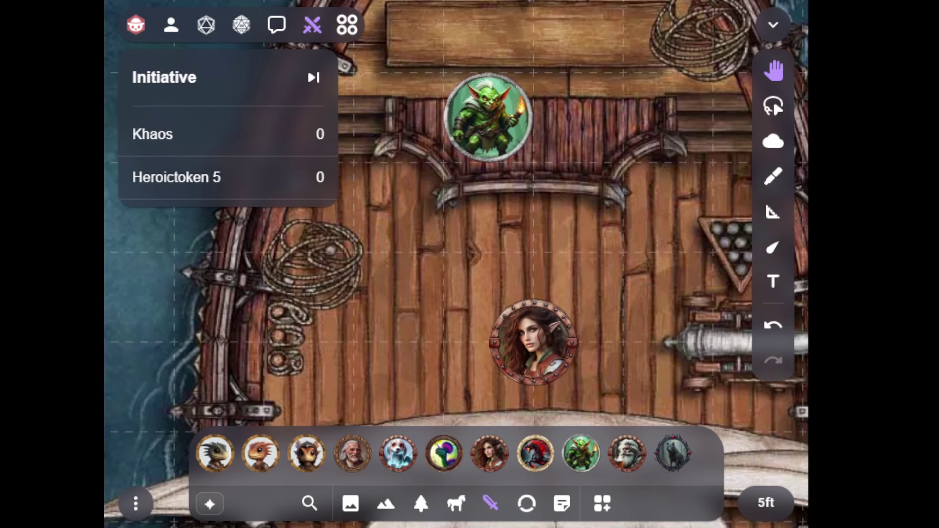
Step: Label the goblin token with the text Bob
left_click(488, 118)
left_click(525, 194)
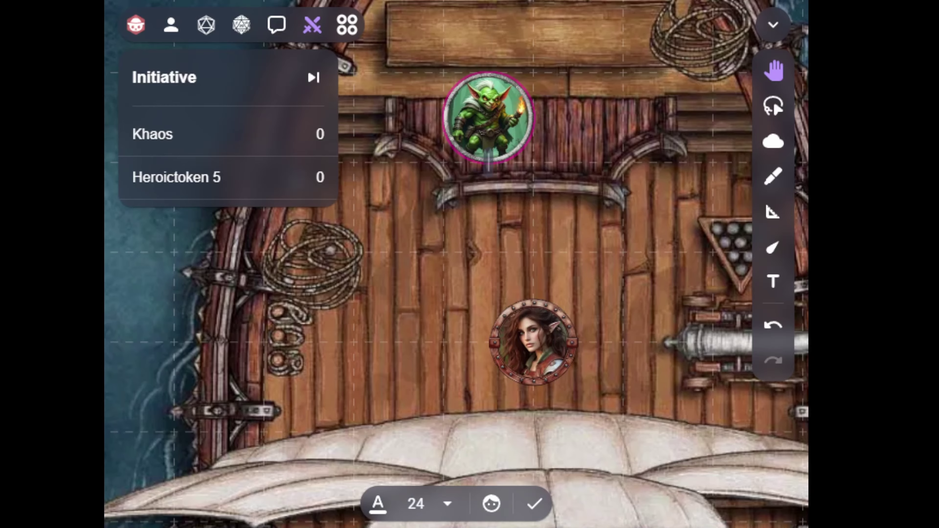
type("Bob")
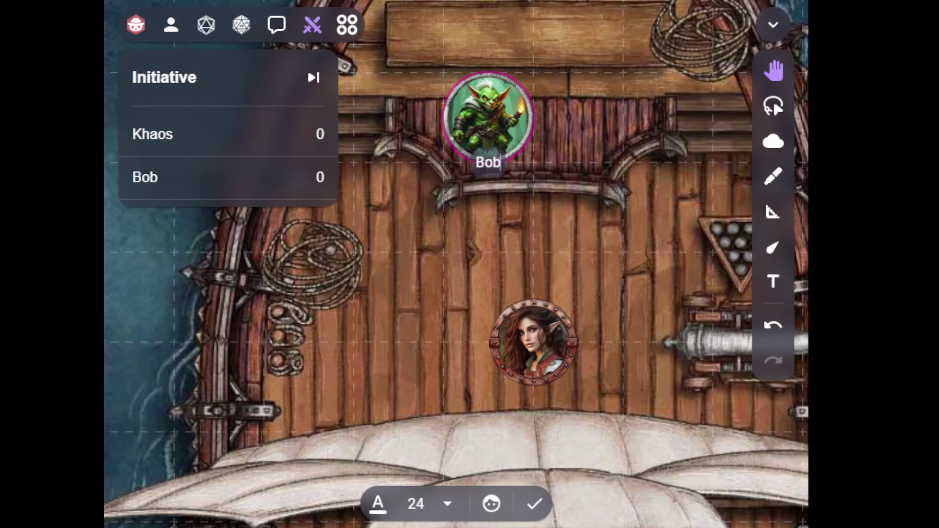
key("Return")
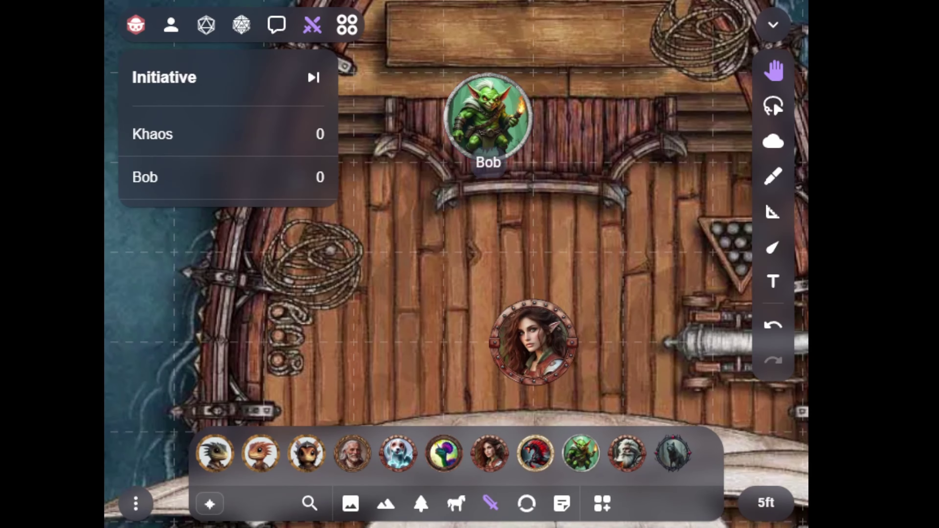
Step: Place a second goblin token directly beside Bob and add it to initiative
scroll(547, 481, "down", 3)
left_click_drag(580, 453, 567, 233)
left_click(566, 233)
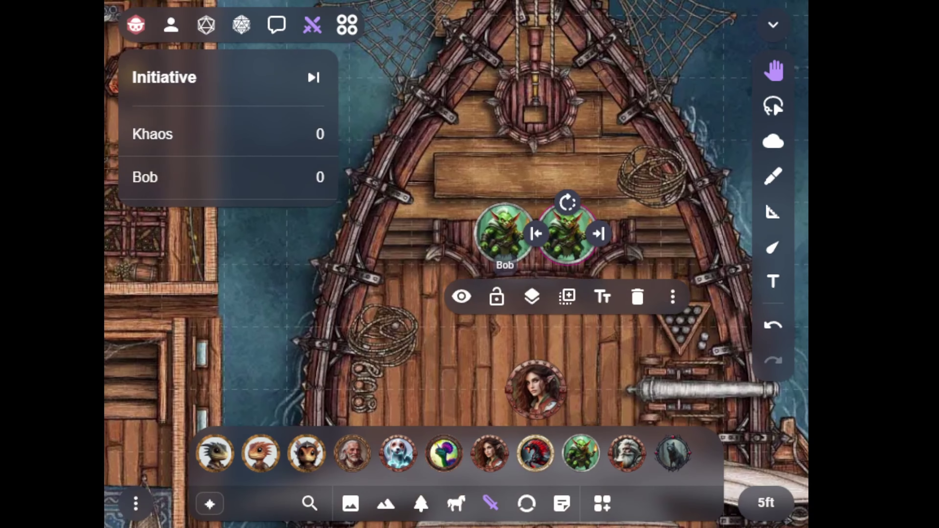
left_click(672, 297)
left_click(665, 334)
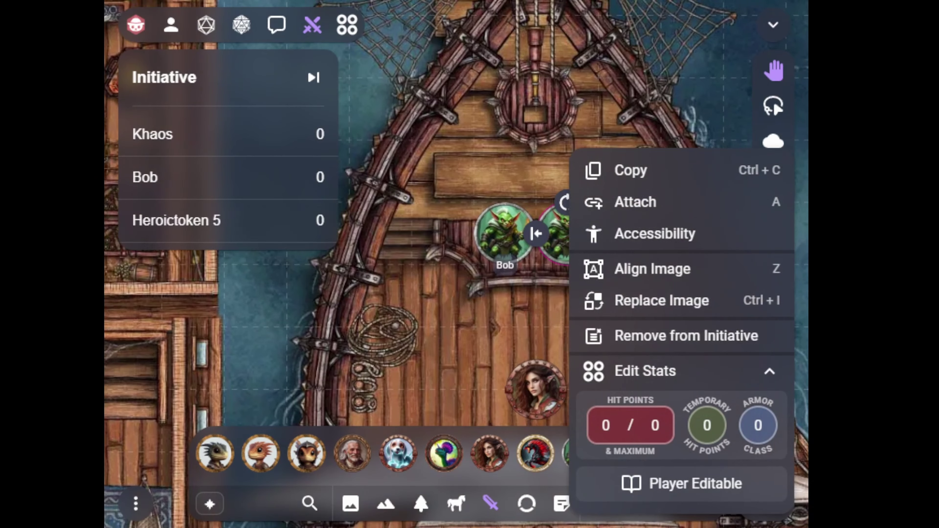
key("Escape")
Step: Label the second goblin token with the text Kyle
left_click(567, 233)
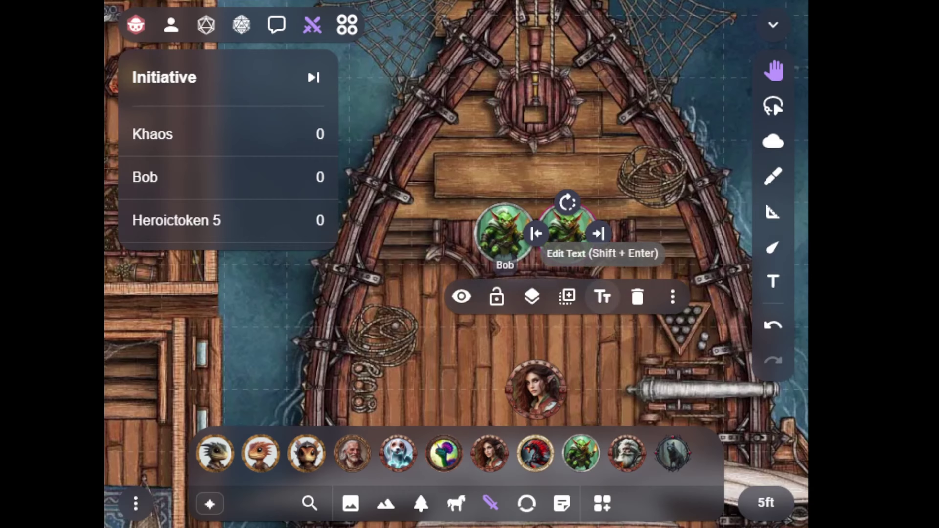
left_click(602, 297)
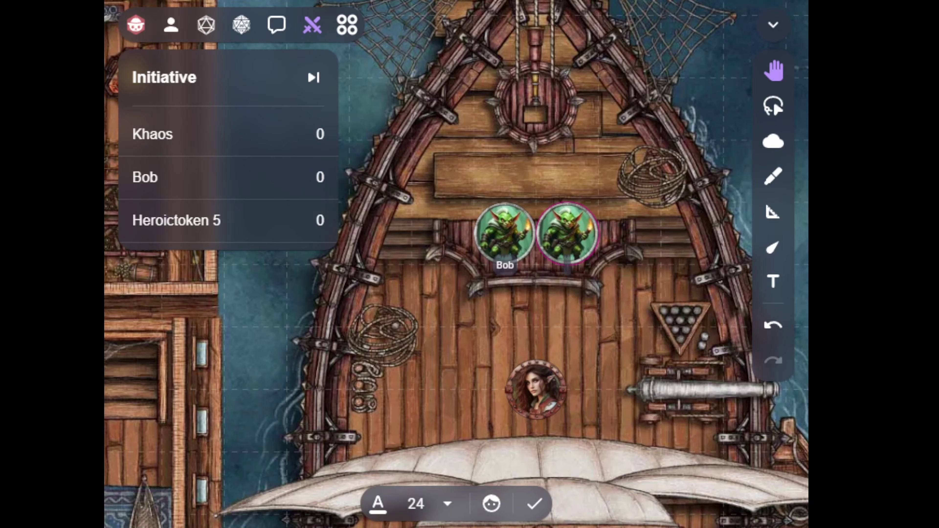
type("Kyle")
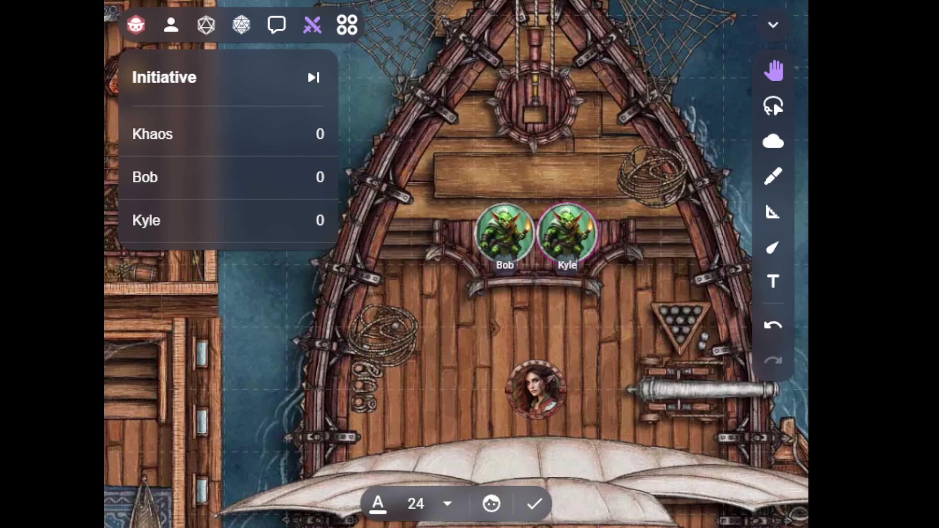
key("Return")
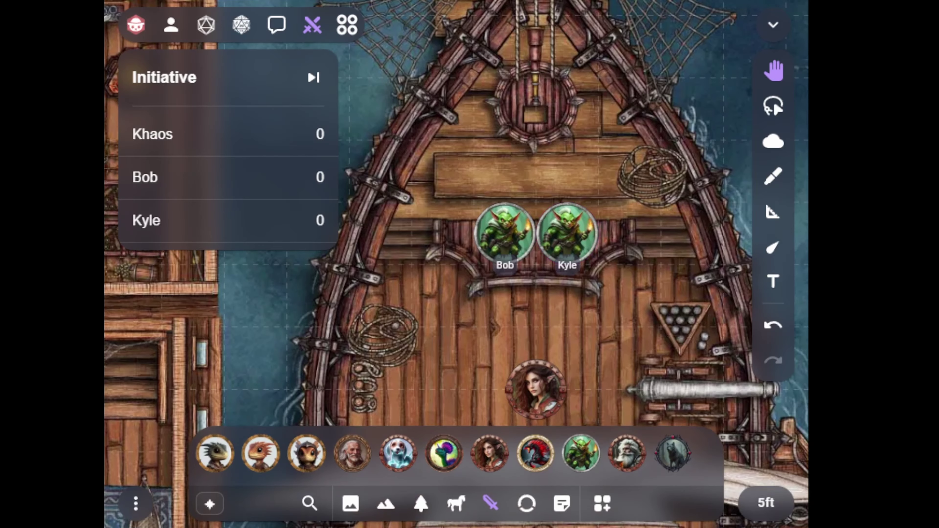
Step: Set the initiative scores to 15 for Khaos, 3 for Bob and 11 for Kyle
left_click(316, 134)
double_click(319, 134)
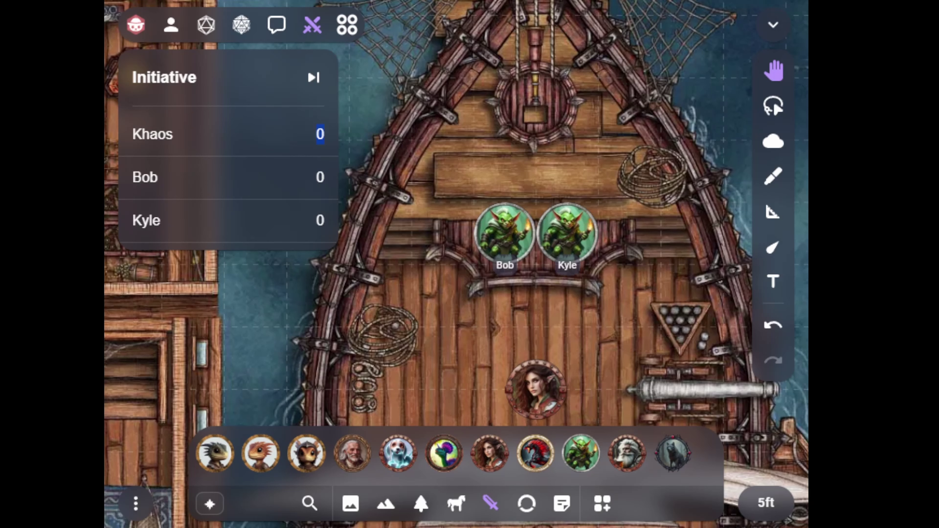
type("15")
key("Tab")
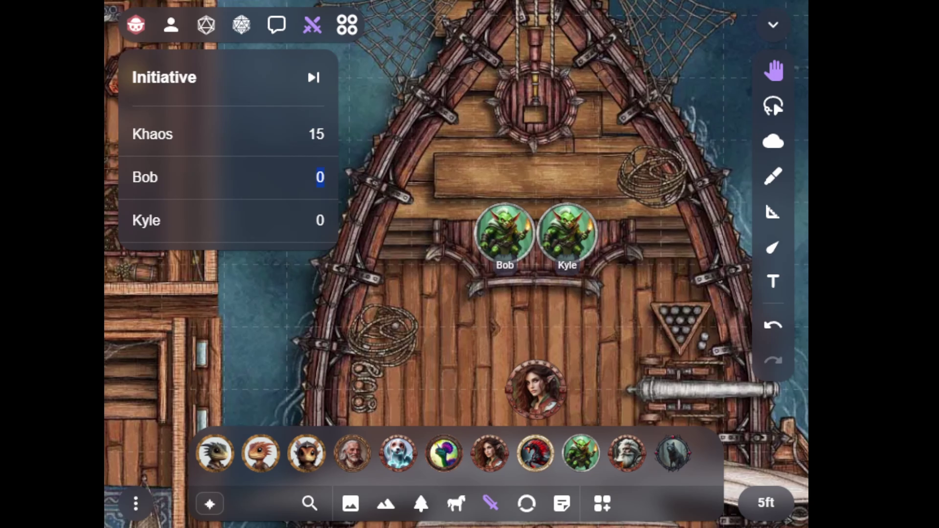
type("3")
key("Tab")
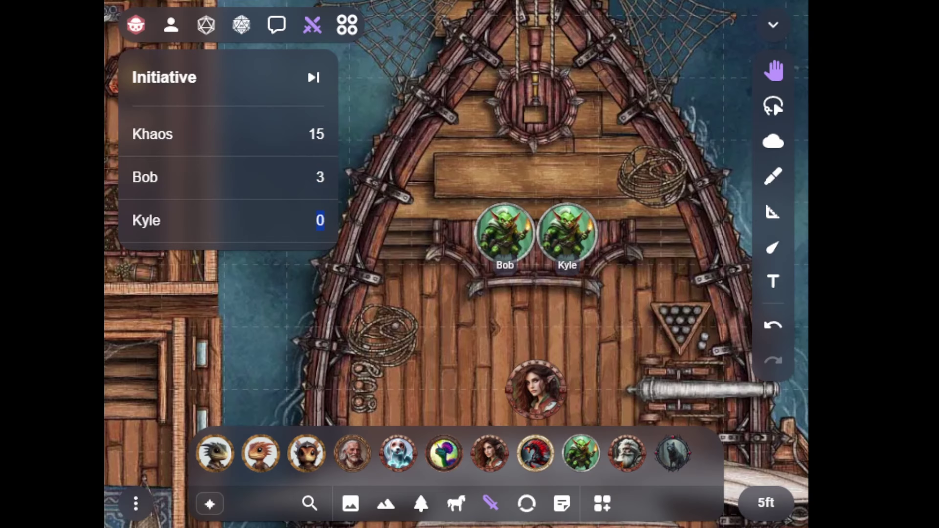
type("11")
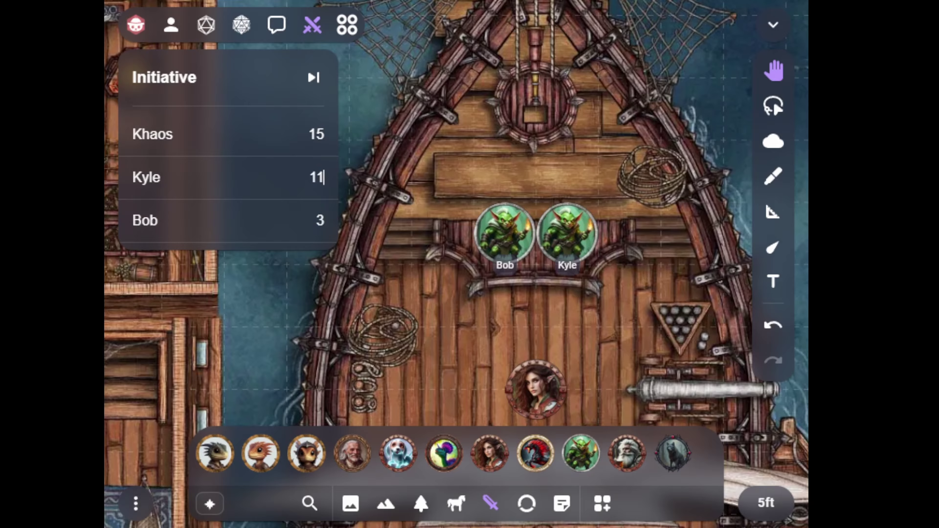
right_click(382, 329)
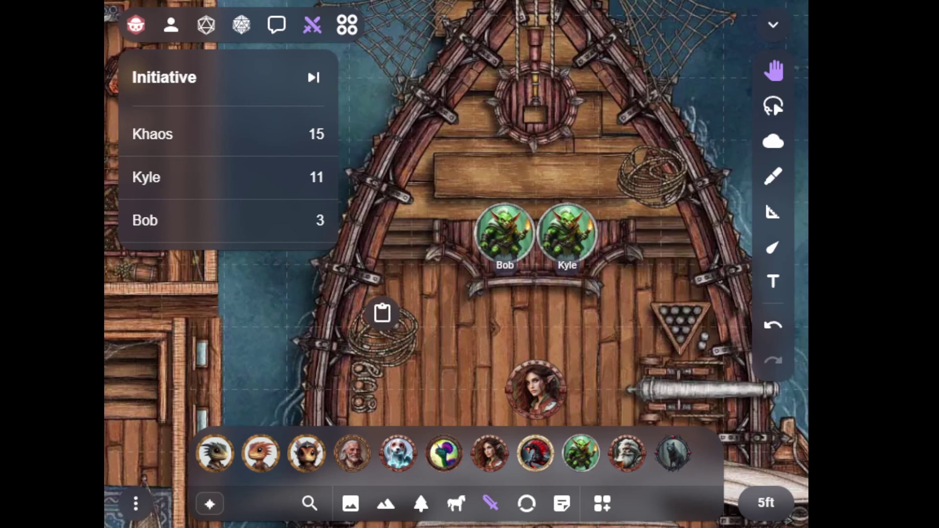